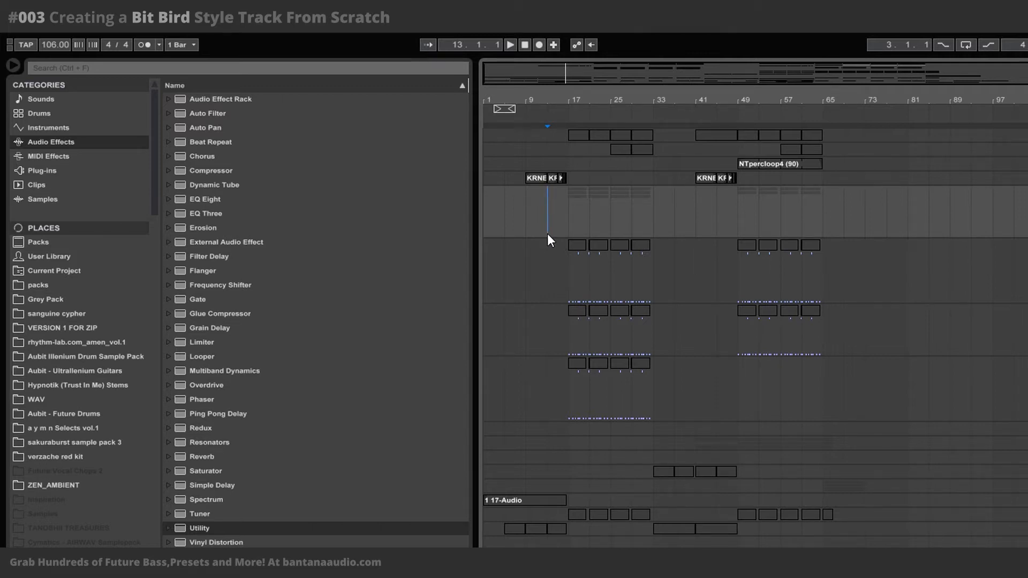
Step: Play the arrangement from bar 13 into the drop with the volume lowered, and stop playback
{"action": "key", "text": "space"}
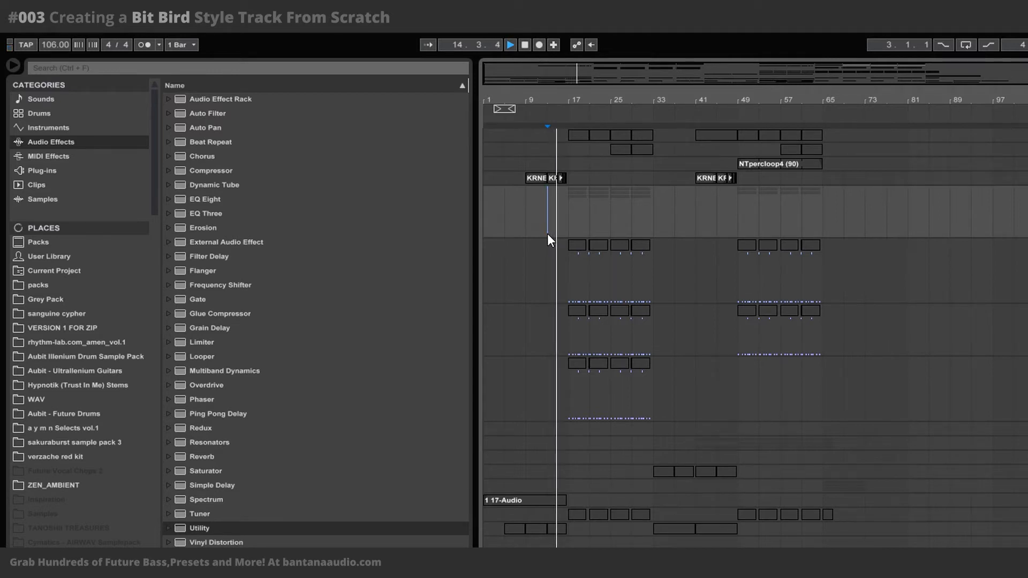
{"action": "key", "text": "XF86AudioLowerVolume"}
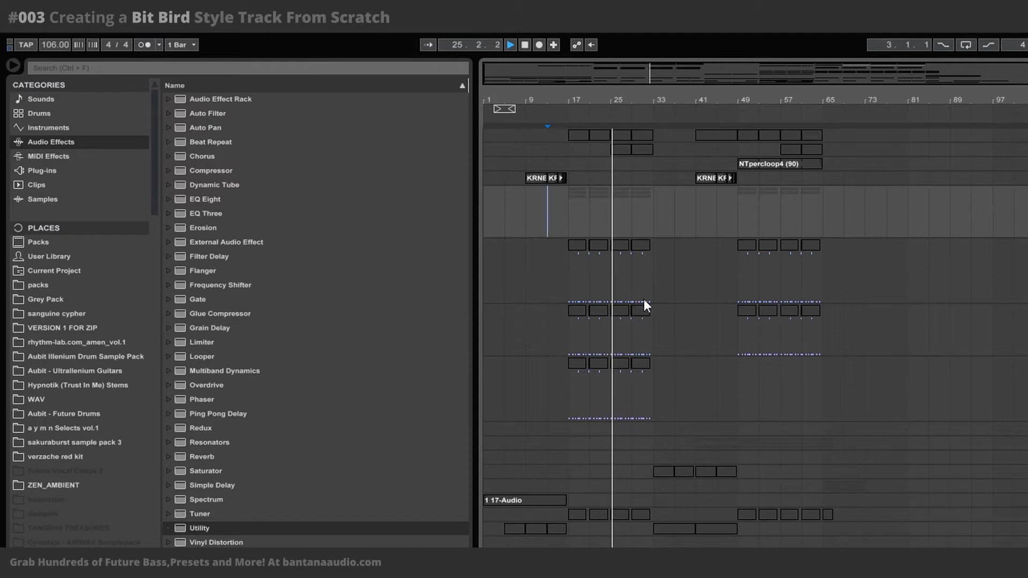
{"action": "key", "text": "space"}
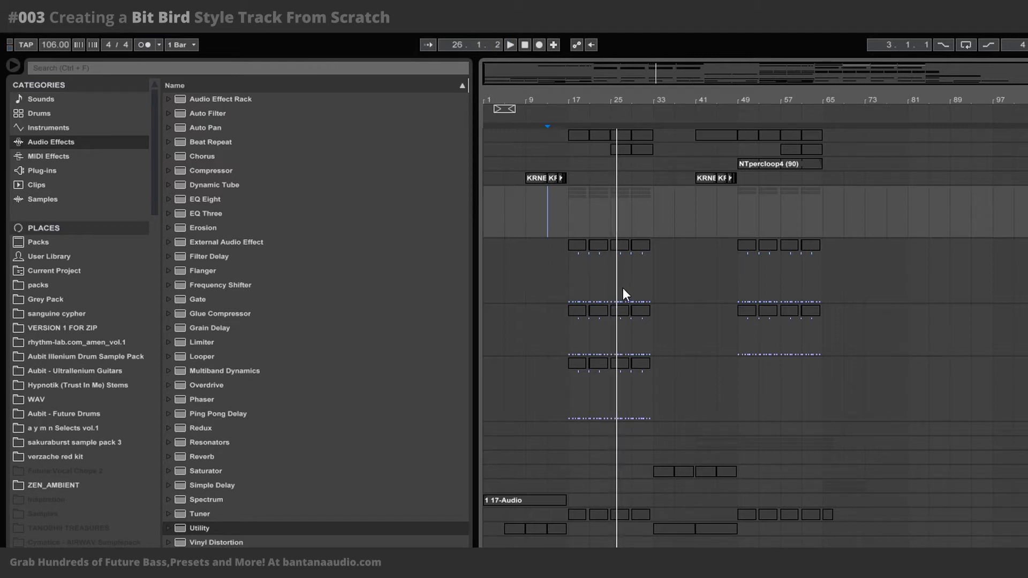
Step: Choose the track directly above the three bass layers and listen briefly to the drop from bar 17
{"action": "left_click", "coordinate": [563, 263]}
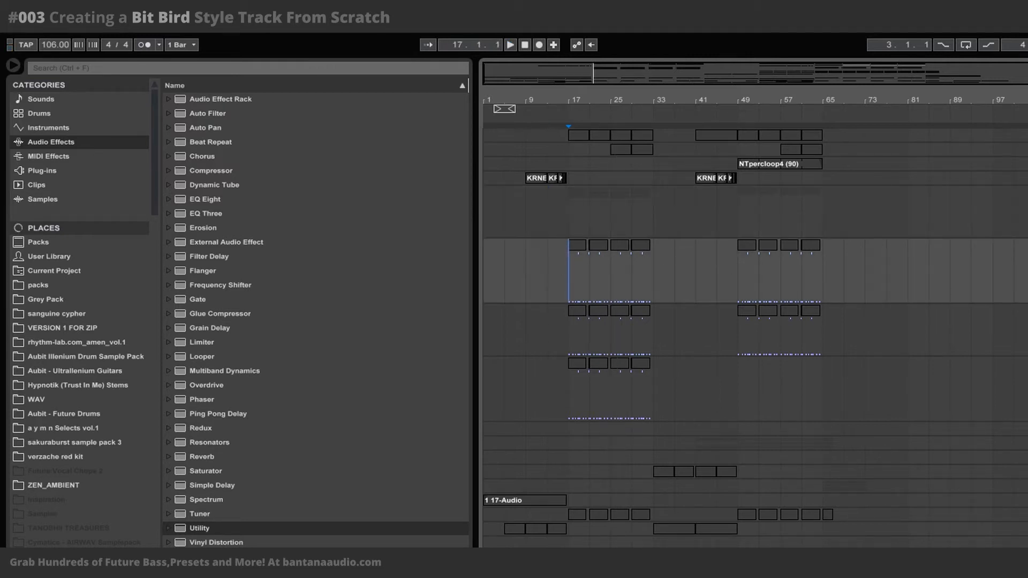
{"action": "left_click", "coordinate": [1025, 212]}
{"action": "key", "text": "space"}
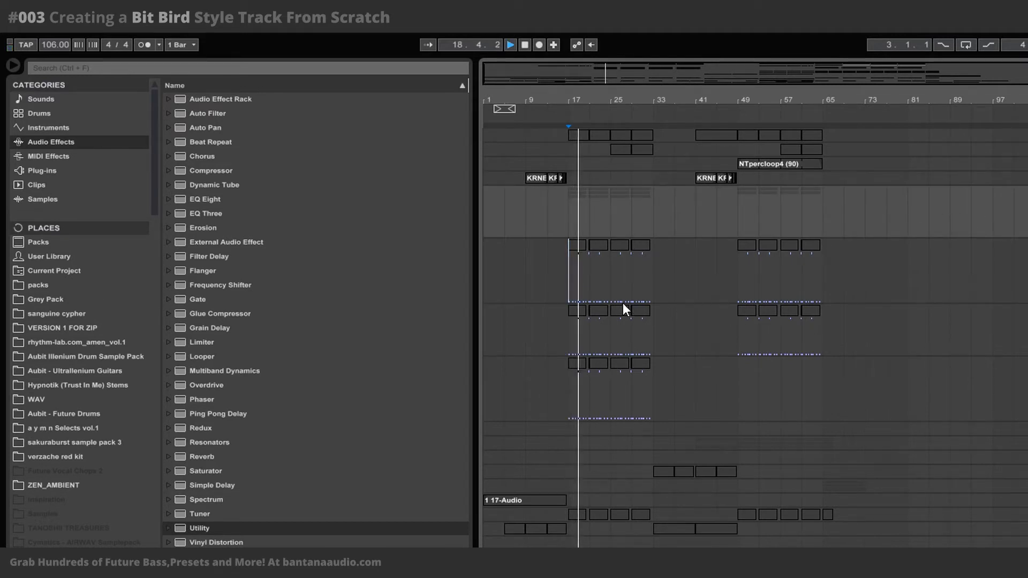
{"action": "key", "text": "space"}
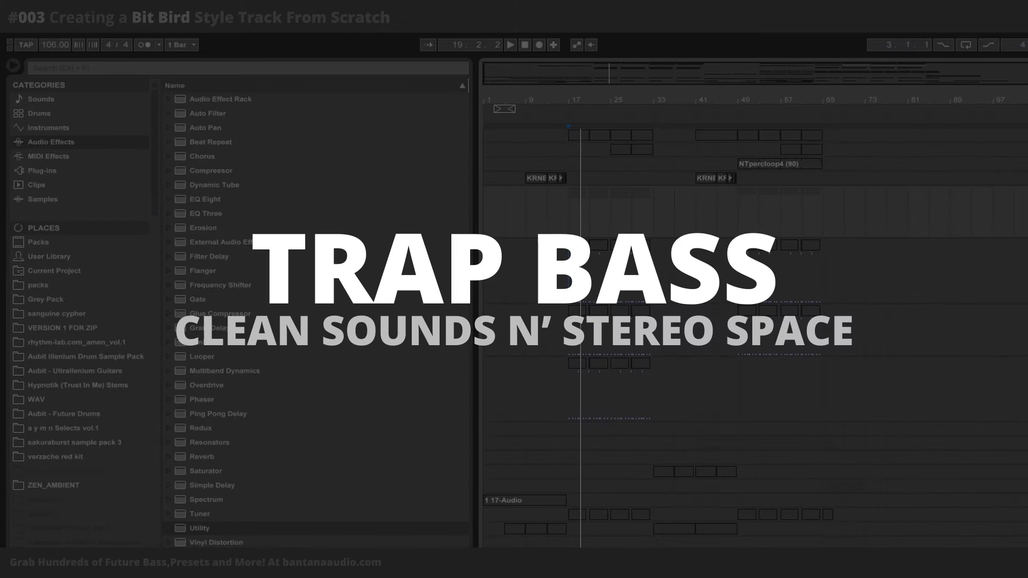
Step: Place the playback start on the first bass layer at bar 17 and audition its opening bars
{"action": "left_click", "coordinate": [577, 246]}
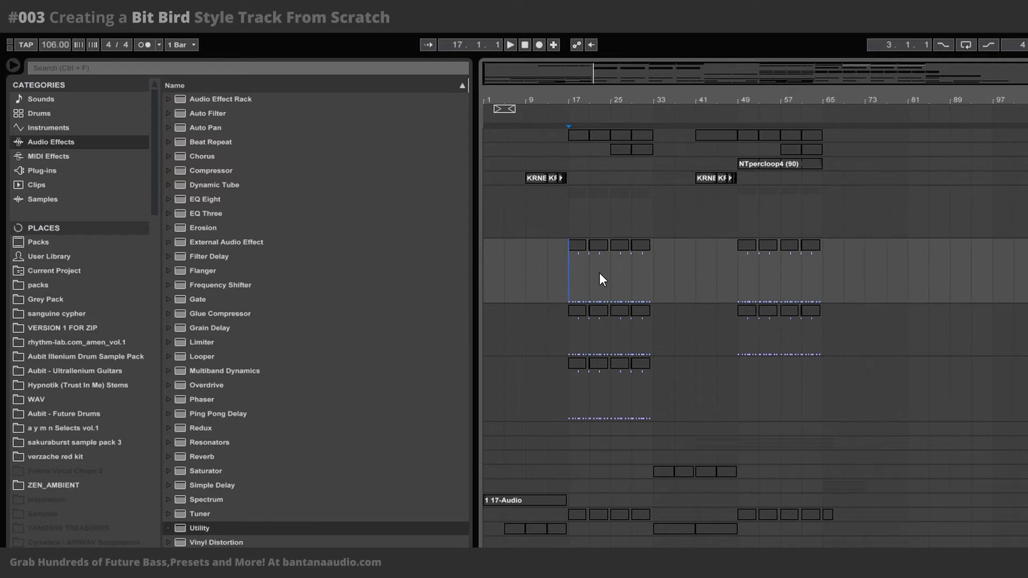
{"action": "key", "text": "space"}
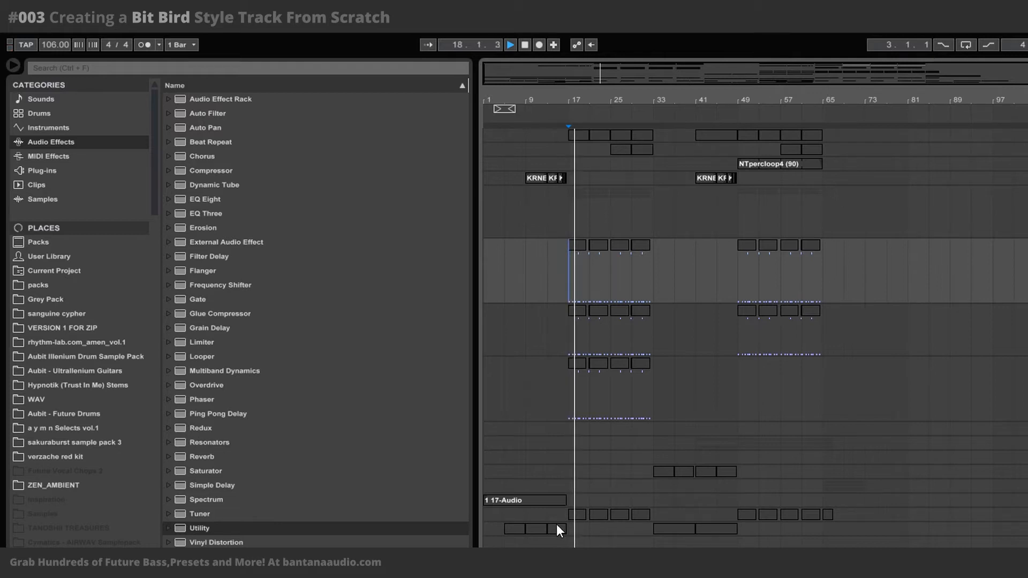
{"action": "key", "text": "space"}
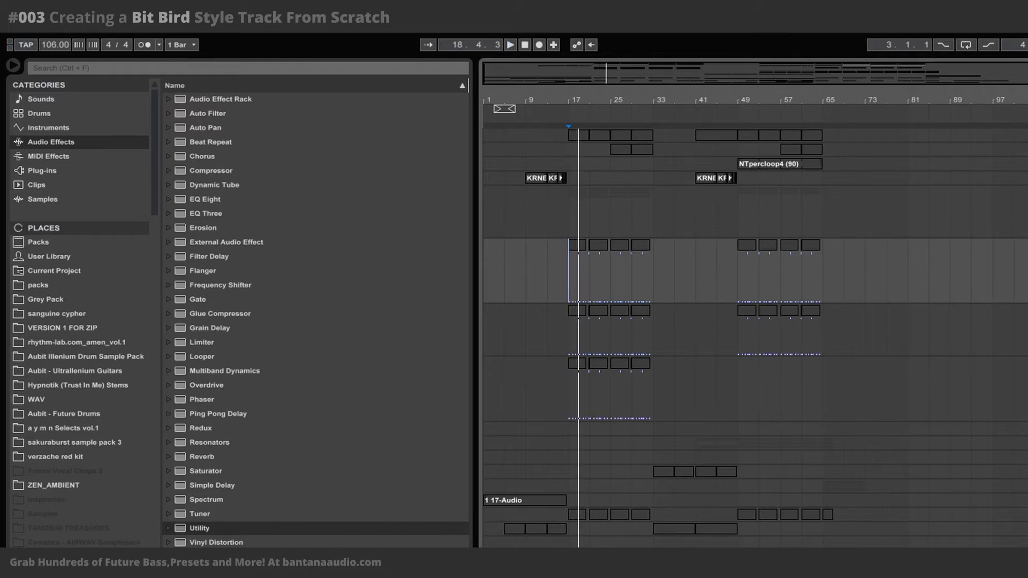
Step: Inspect the first bass layer's Serum oscillator and its distortion drive and mix, and close the synth window
{"action": "left_click", "coordinate": [171, 557]}
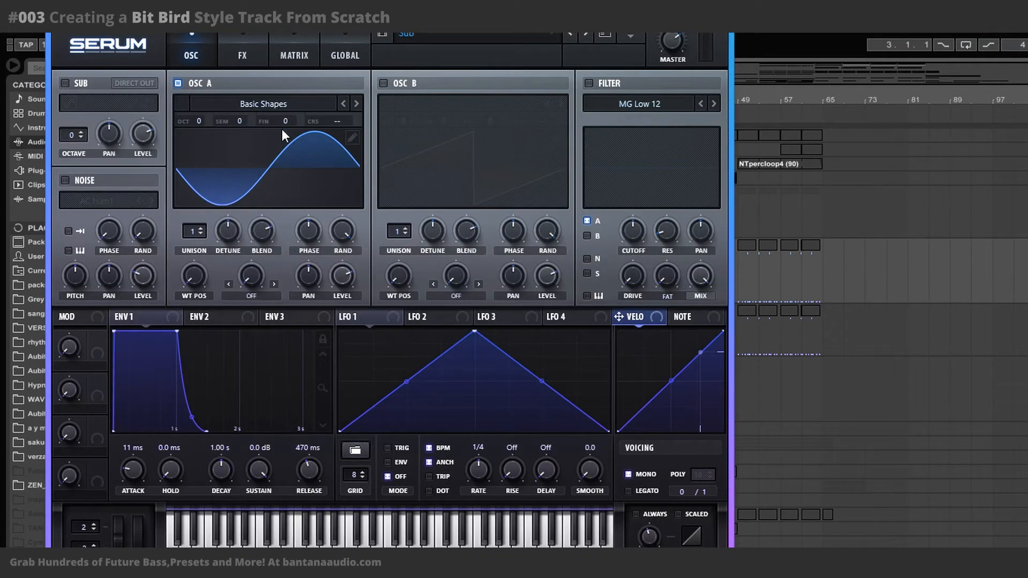
{"action": "left_click", "coordinate": [242, 52]}
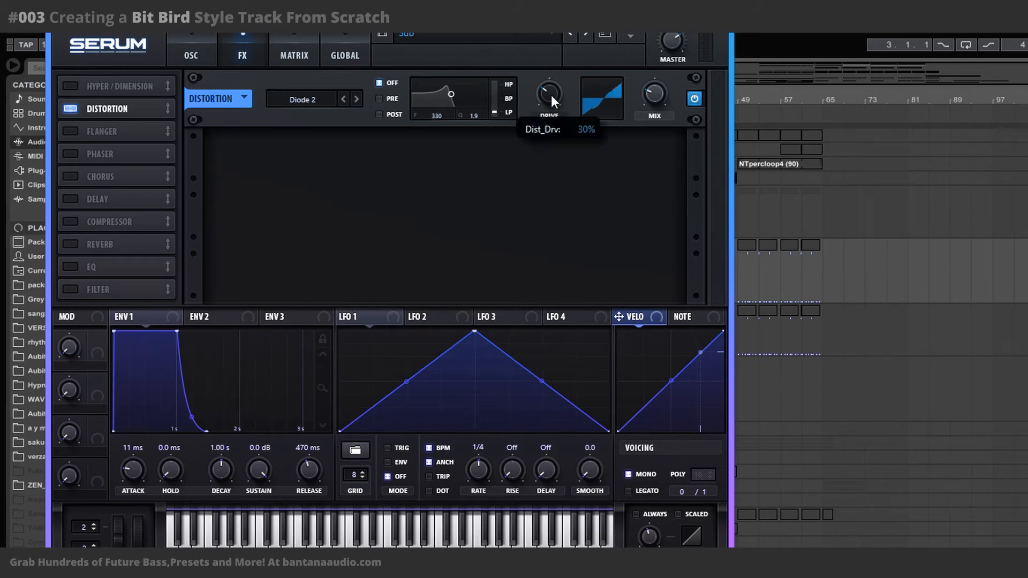
{"action": "mouse_move", "coordinate": [658, 95]}
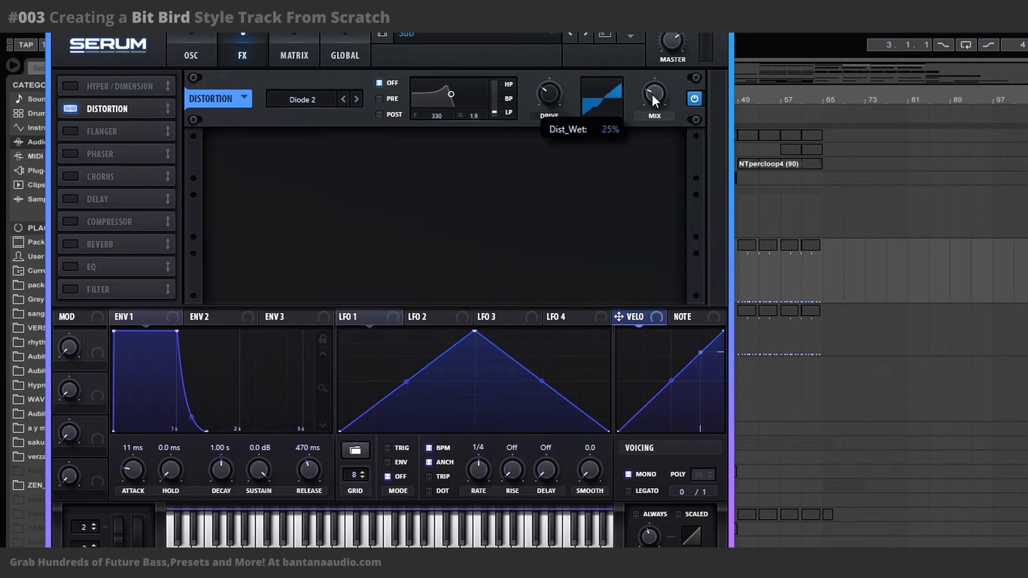
{"action": "scroll", "coordinate": [652, 96], "scroll_direction": "up", "scroll_amount": 1}
{"action": "scroll", "coordinate": [649, 94], "scroll_direction": "up", "scroll_amount": 1}
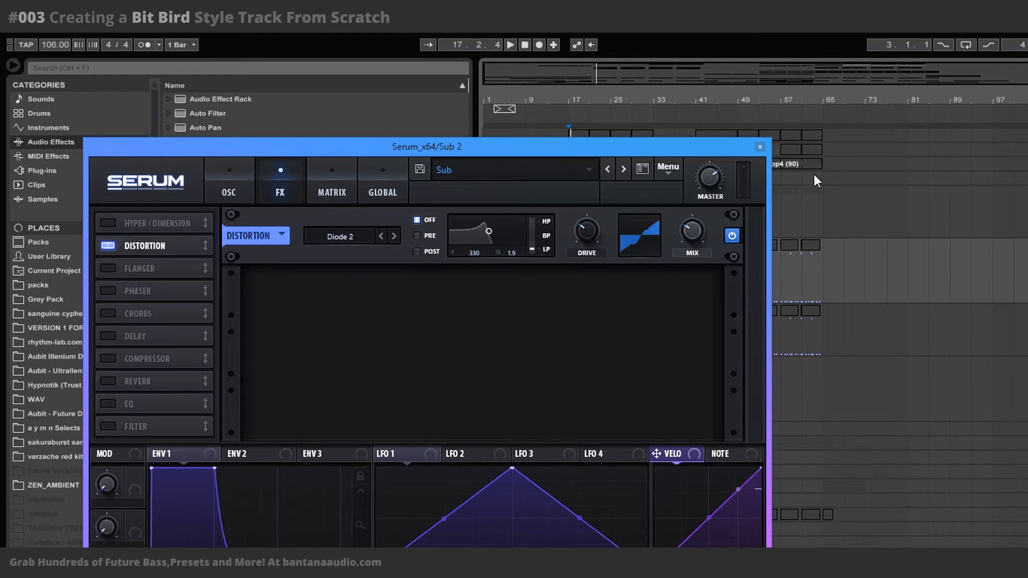
{"action": "left_click", "coordinate": [760, 146]}
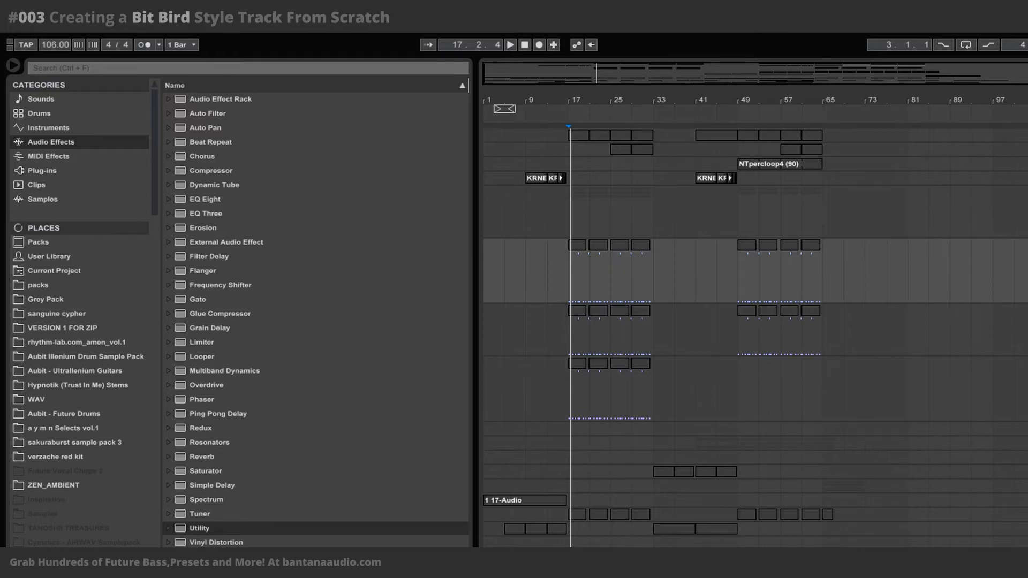
Step: Choose the second bass layer near bar 17 and audition it briefly
{"action": "left_click", "coordinate": [569, 329]}
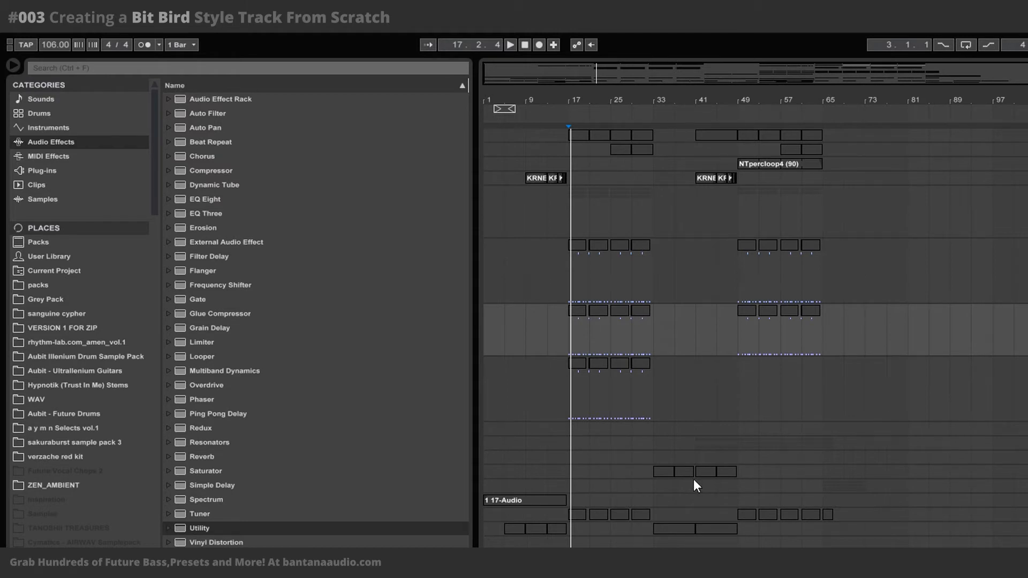
{"action": "key", "text": "space"}
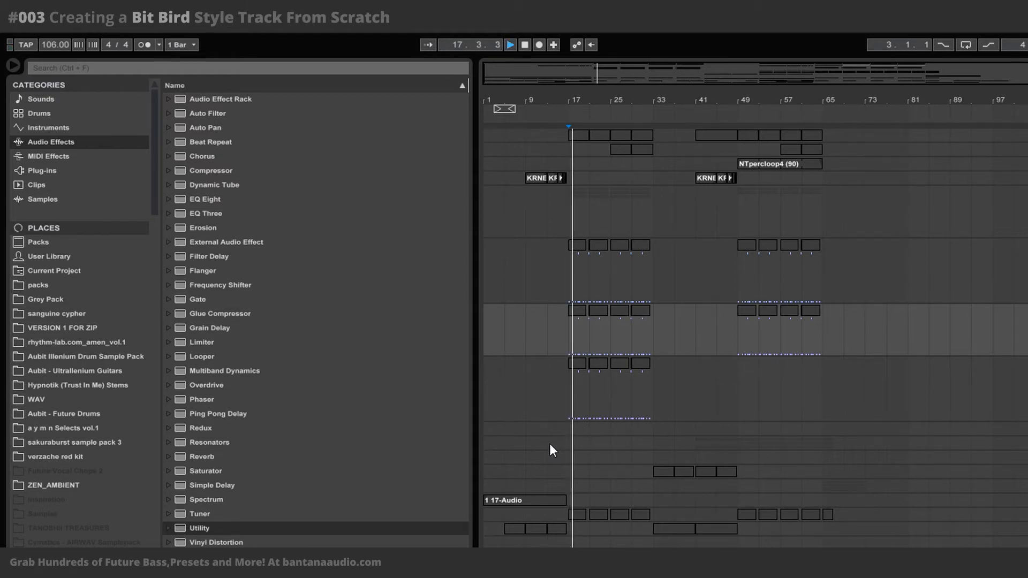
{"action": "key", "text": "space"}
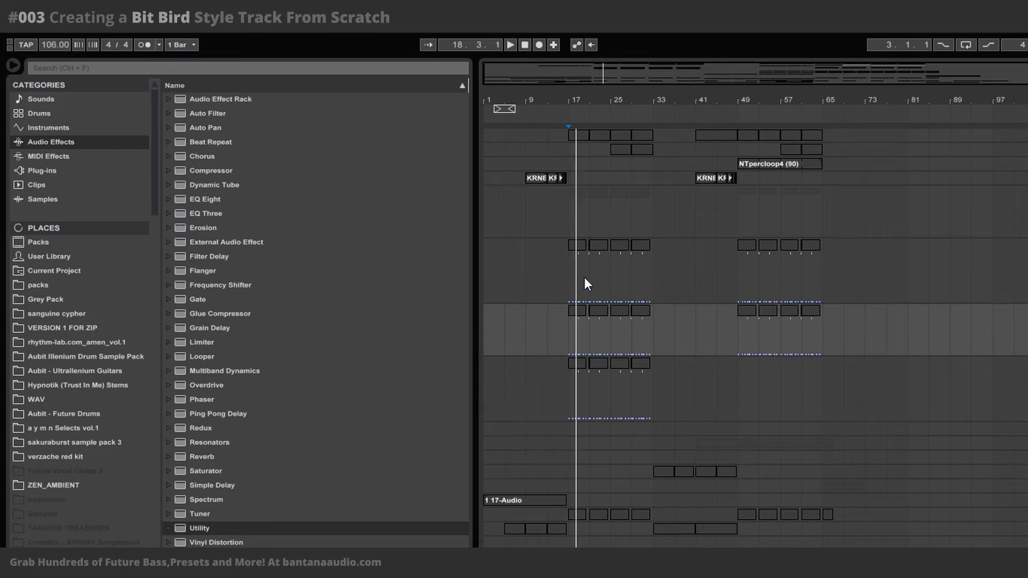
Step: Examine the MIDI notes of the first bass layer's clip at bar 17 in an enlarged note editor, and restore the arrangement view
{"action": "left_click", "coordinate": [580, 247]}
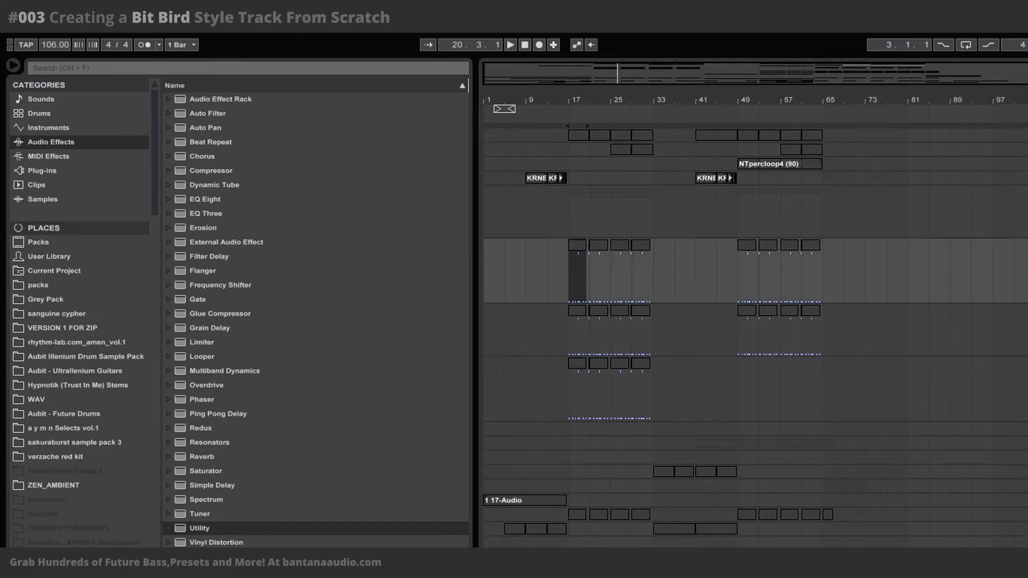
{"action": "left_click_drag", "start_coordinate": [677, 546], "coordinate": [677, 152]}
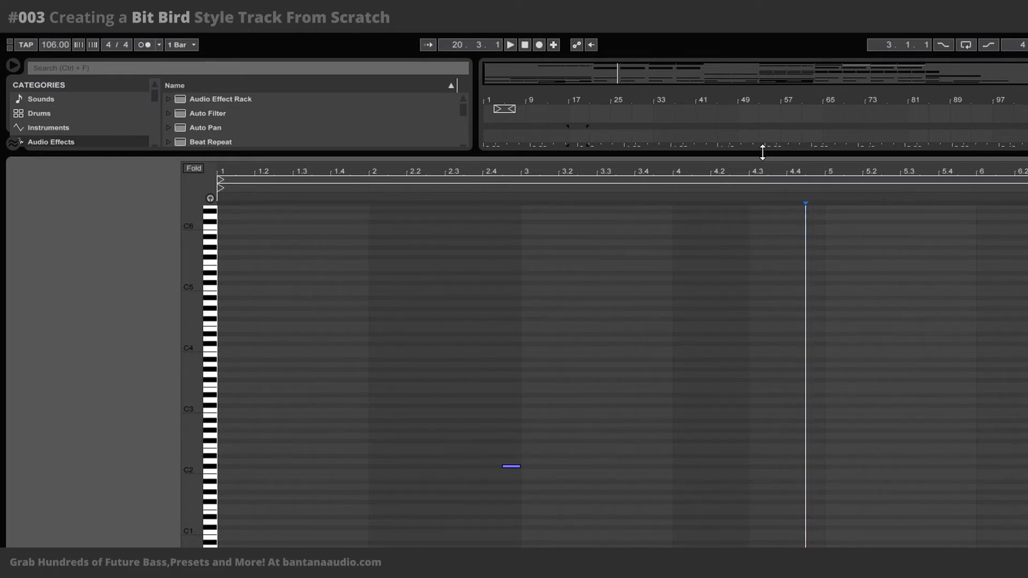
{"action": "left_click_drag", "start_coordinate": [763, 152], "coordinate": [762, 543]}
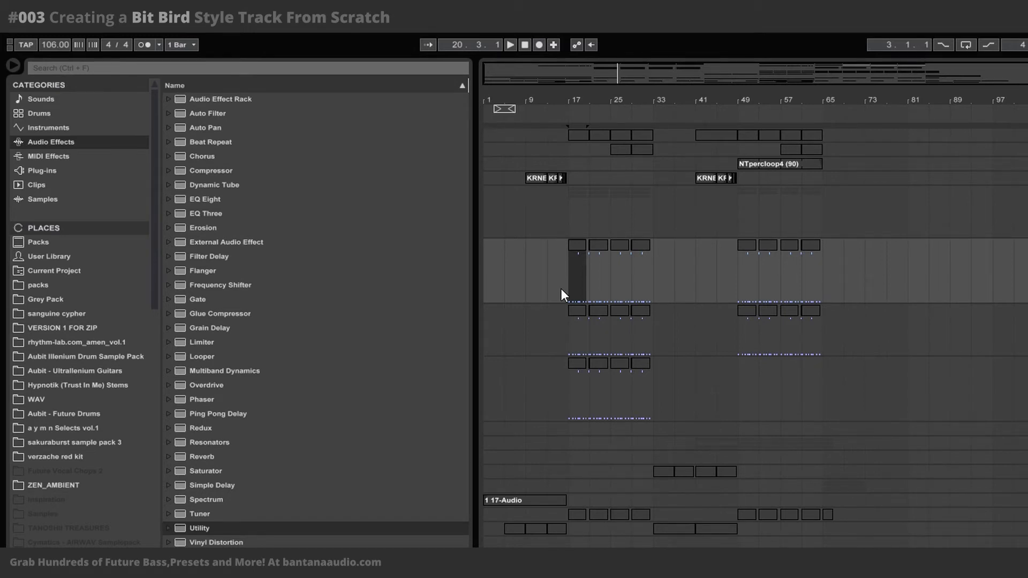
Step: Choose the second bass layer's track and audition the passage from bar 17 several times
{"action": "left_click", "coordinate": [1020, 329]}
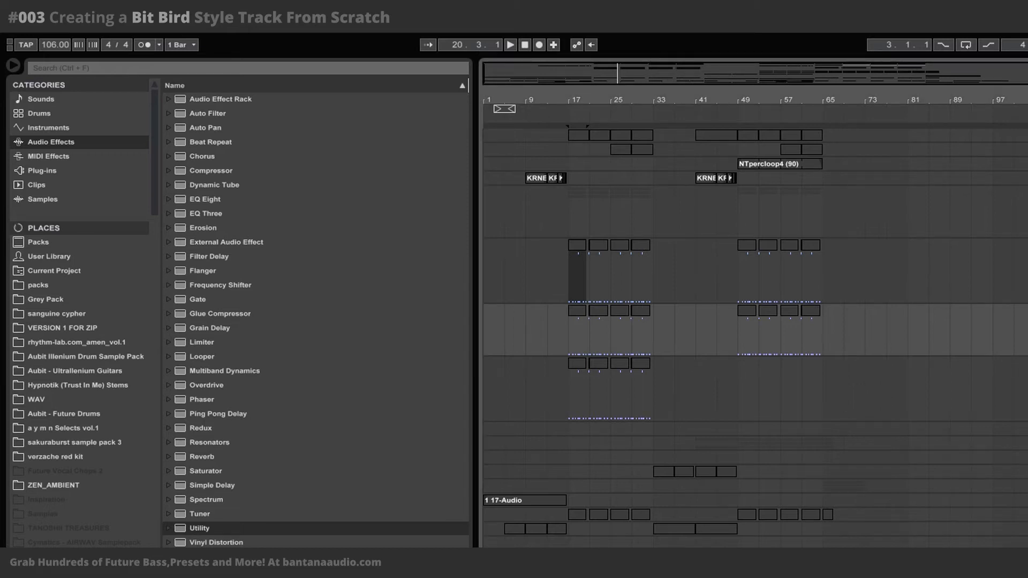
{"action": "key", "text": "space"}
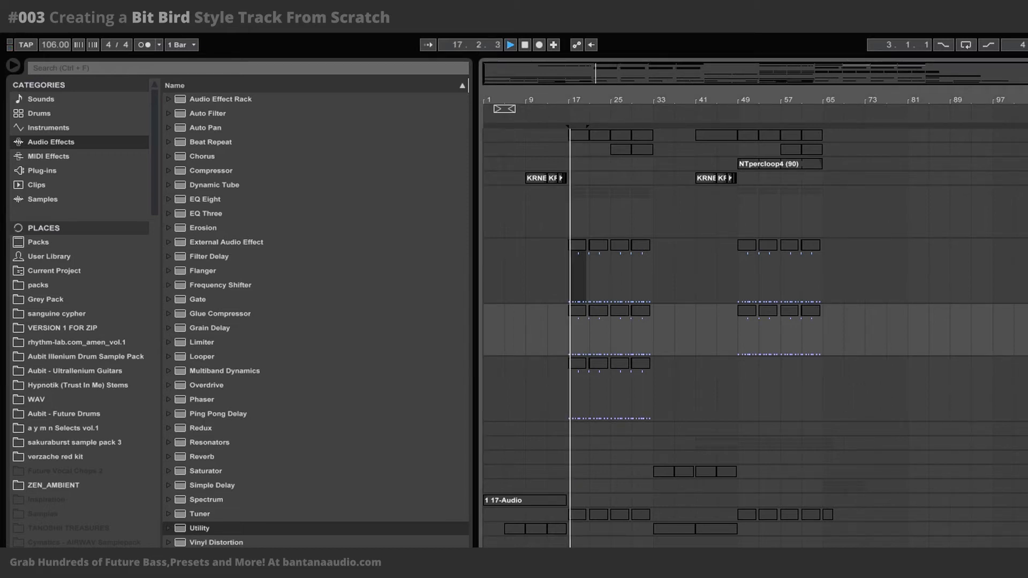
{"action": "key", "text": "space"}
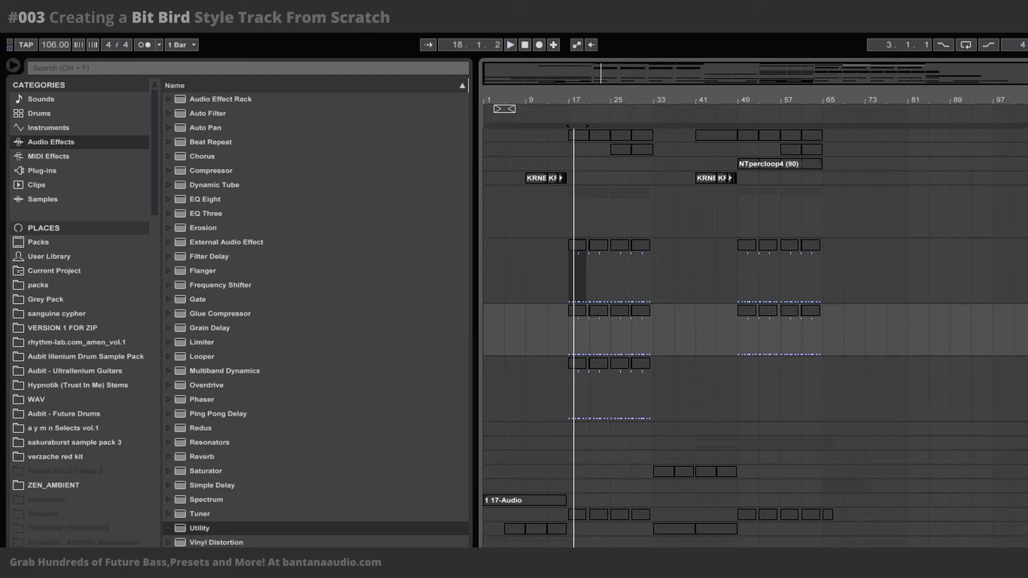
{"action": "key", "text": "space"}
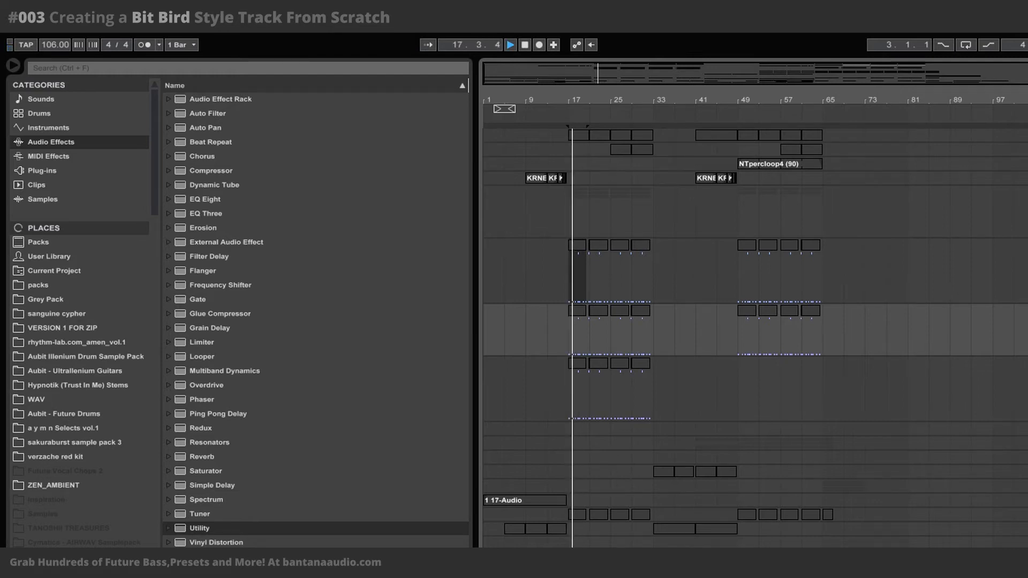
{"action": "key", "text": "space"}
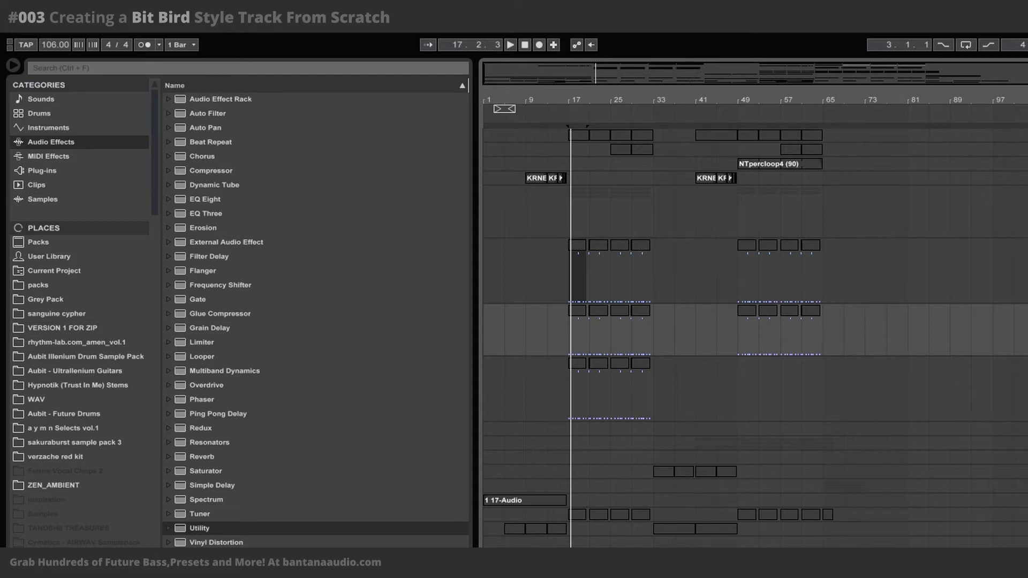
{"action": "key", "text": "space"}
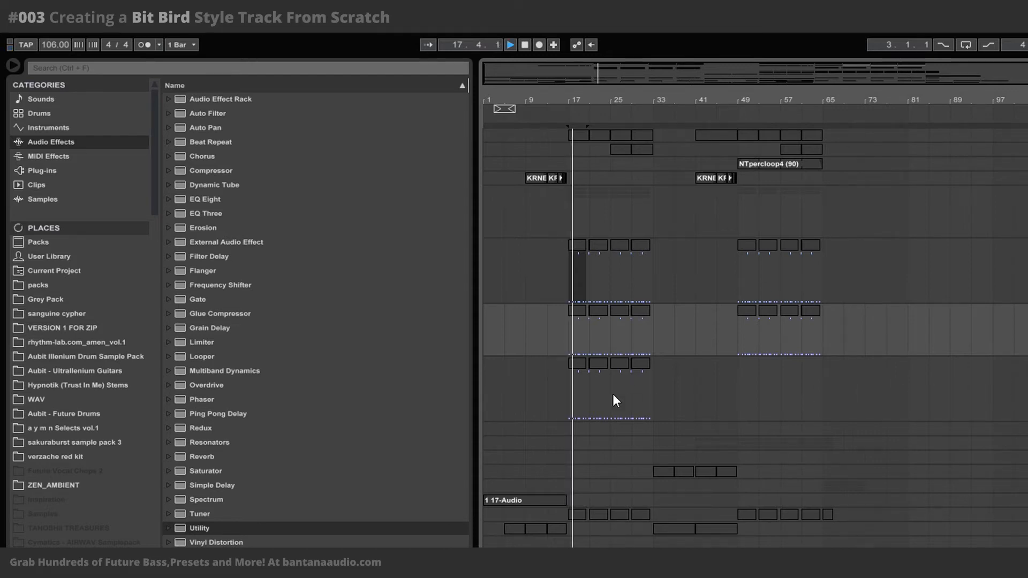
{"action": "key", "text": "space"}
Step: Open the third bass layer's Serum synth and switch off oscillator B
{"action": "left_click", "coordinate": [1026, 386]}
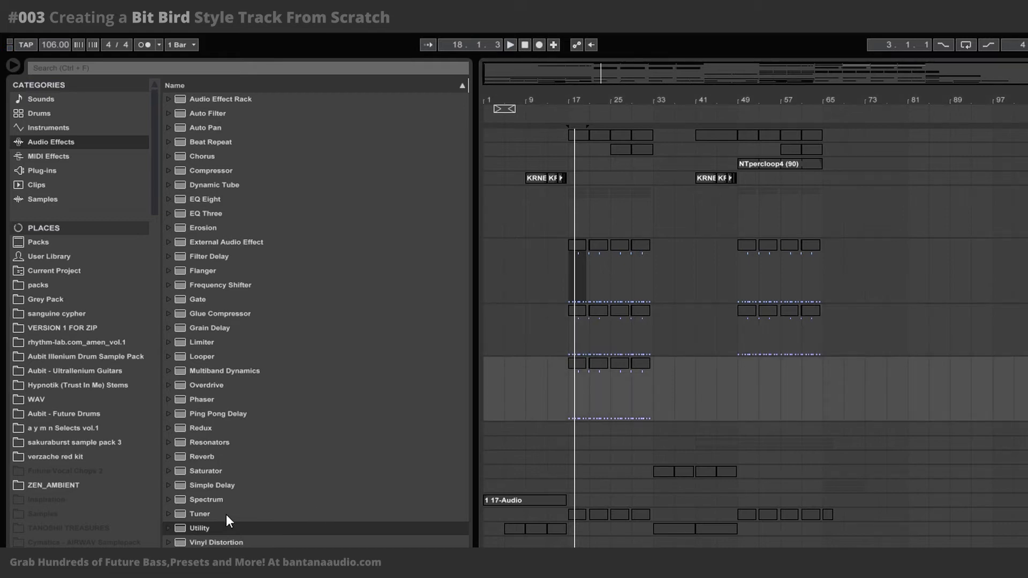
{"action": "key", "text": "ctrl+alt+p"}
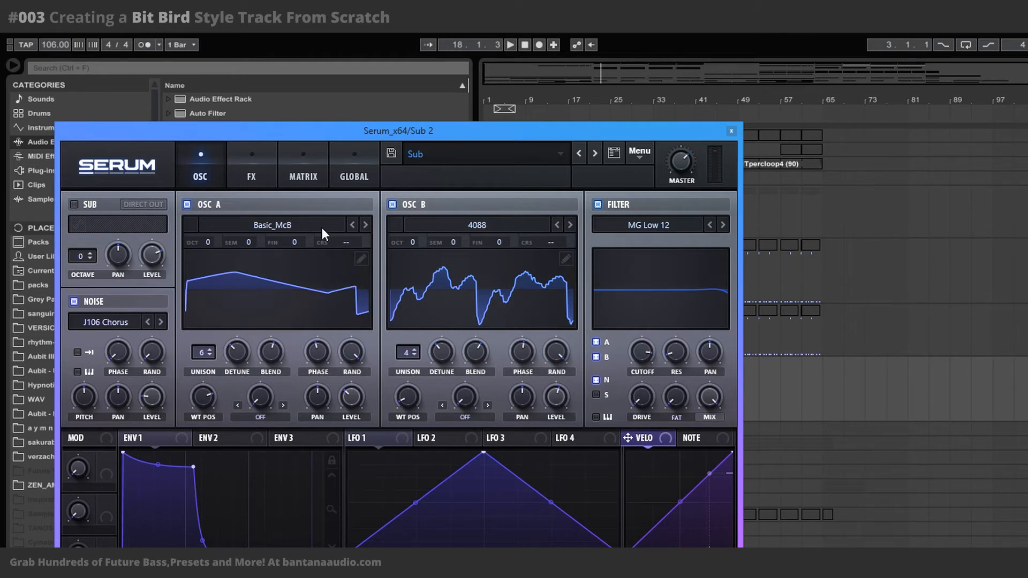
{"action": "left_click", "coordinate": [391, 204]}
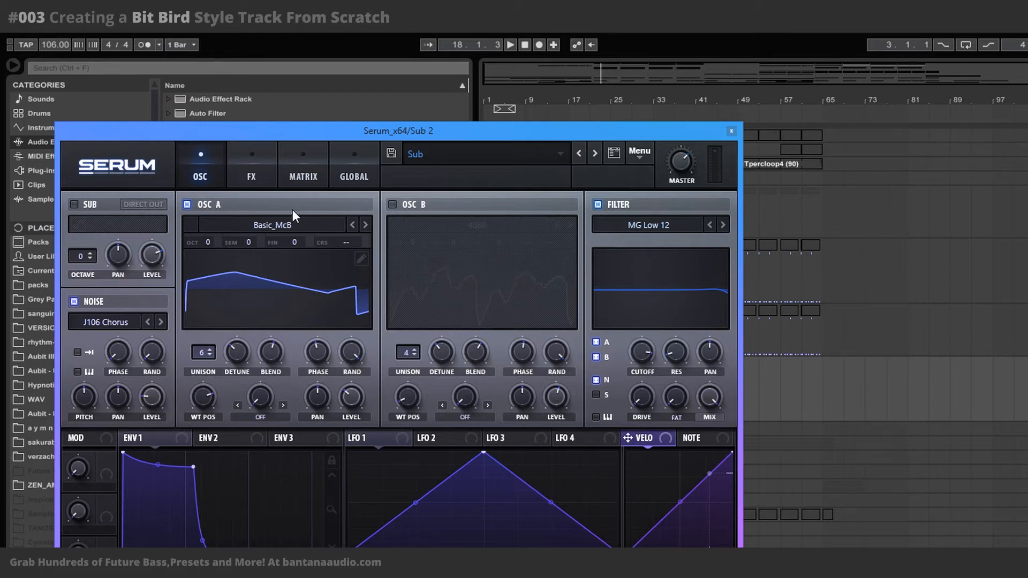
Step: Examine the noise oscillator's sample choices in the Analog category, keeping J106 Chorus loaded
{"action": "left_click", "coordinate": [115, 322]}
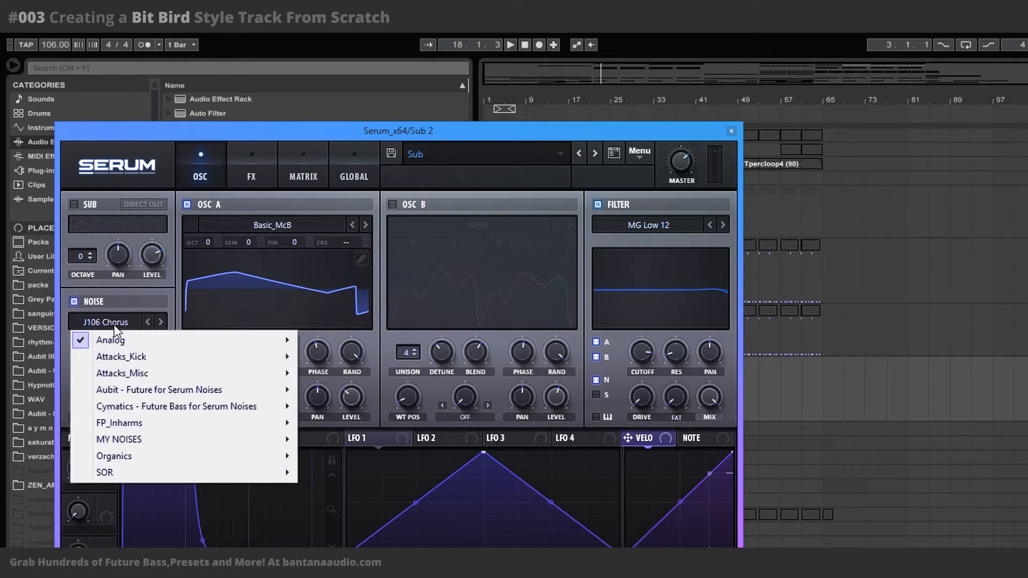
{"action": "left_click", "coordinate": [114, 325]}
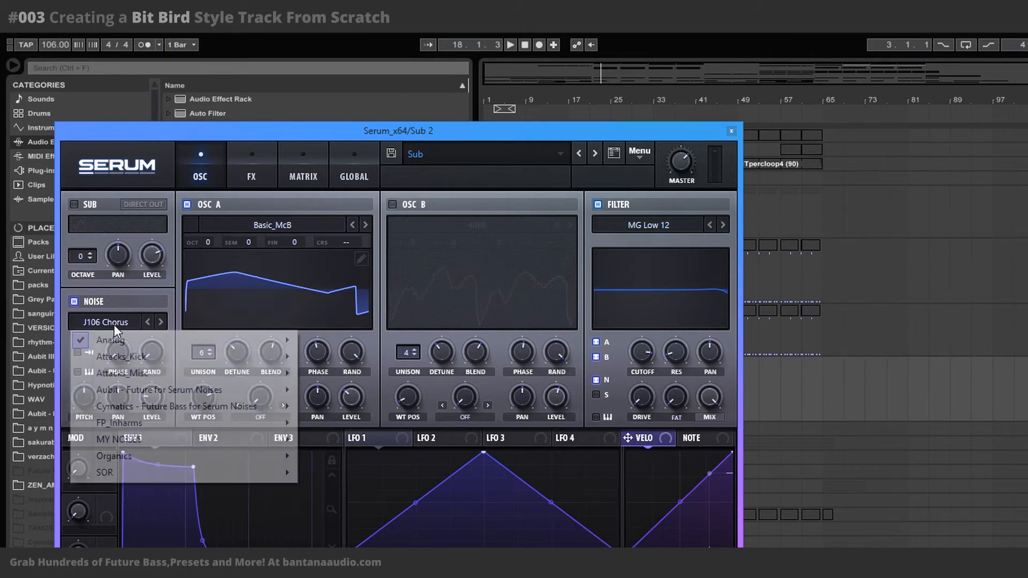
{"action": "left_click", "coordinate": [144, 288]}
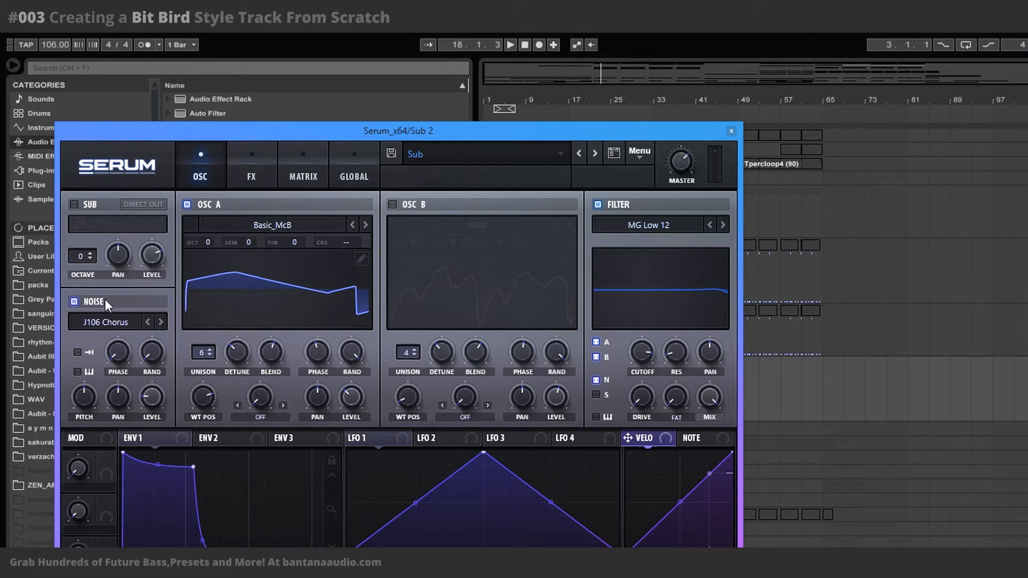
{"action": "left_click", "coordinate": [108, 322]}
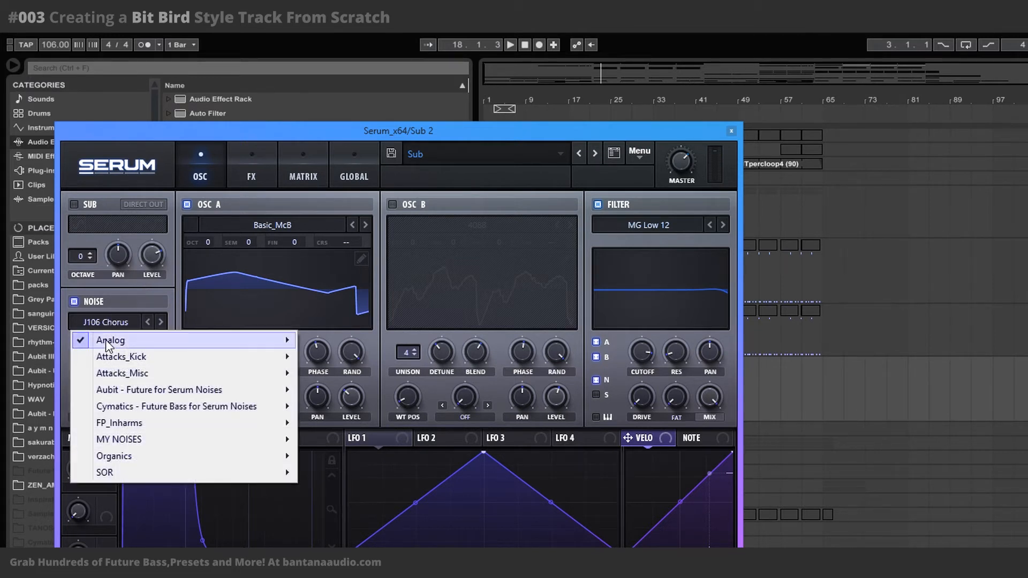
{"action": "mouse_move", "coordinate": [109, 345]}
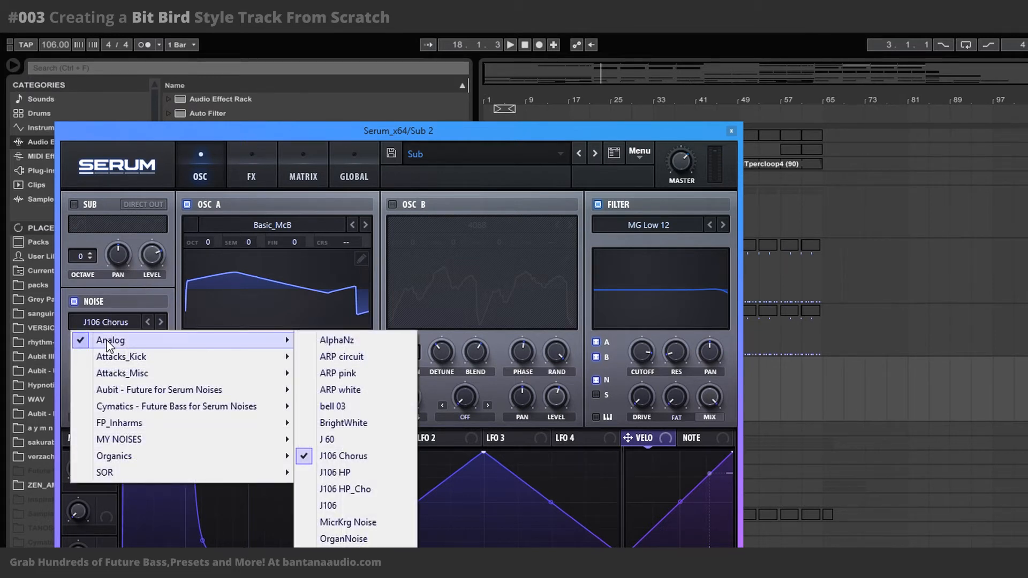
{"action": "left_click", "coordinate": [115, 296]}
{"action": "left_click", "coordinate": [115, 296]}
{"action": "left_click", "coordinate": [75, 301]}
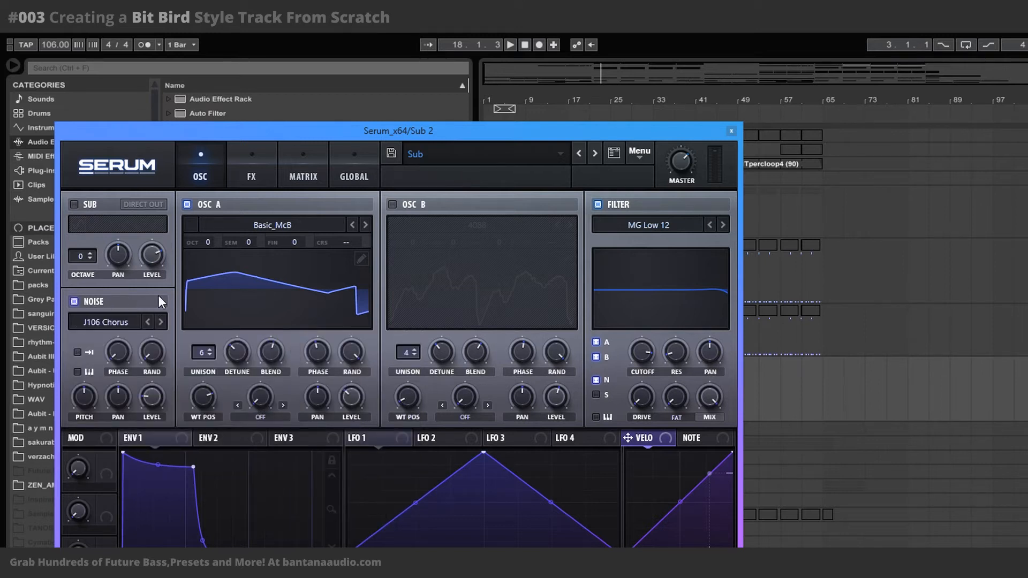
Step: Compare the bass by audition with the noise oscillator's filter routing switched off and on, leaving the routing on
{"action": "mouse_move", "coordinate": [158, 399]}
{"action": "left_click", "coordinate": [596, 380]}
{"action": "key", "text": "space"}
{"action": "left_click", "coordinate": [596, 378]}
{"action": "key", "text": "space"}
{"action": "key", "text": "space"}
{"action": "key", "text": "space"}
Step: Switch oscillator A off and oscillator B on to audition it alone, and switch oscillator A back on
{"action": "left_click", "coordinate": [187, 205]}
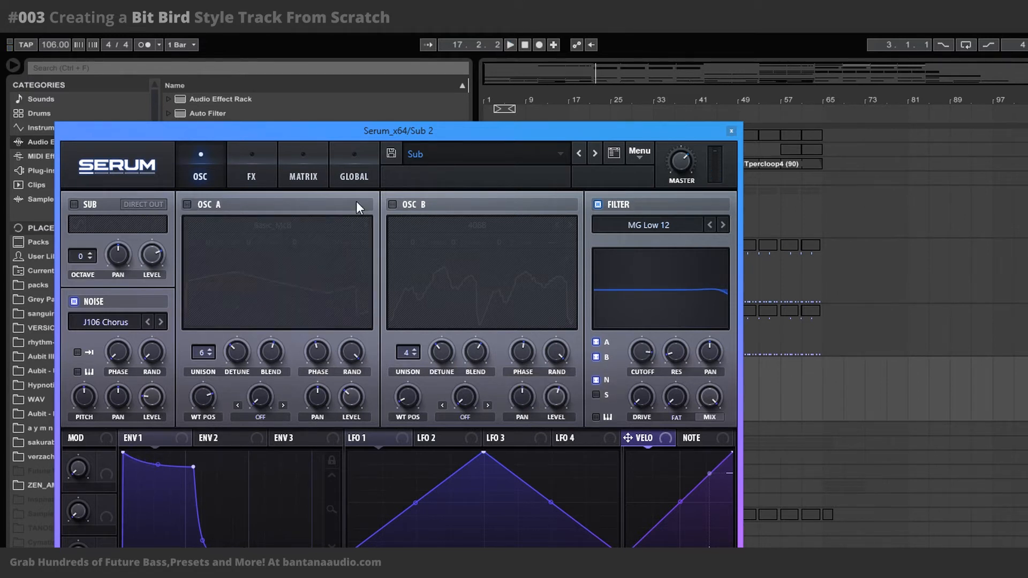
{"action": "left_click", "coordinate": [393, 205]}
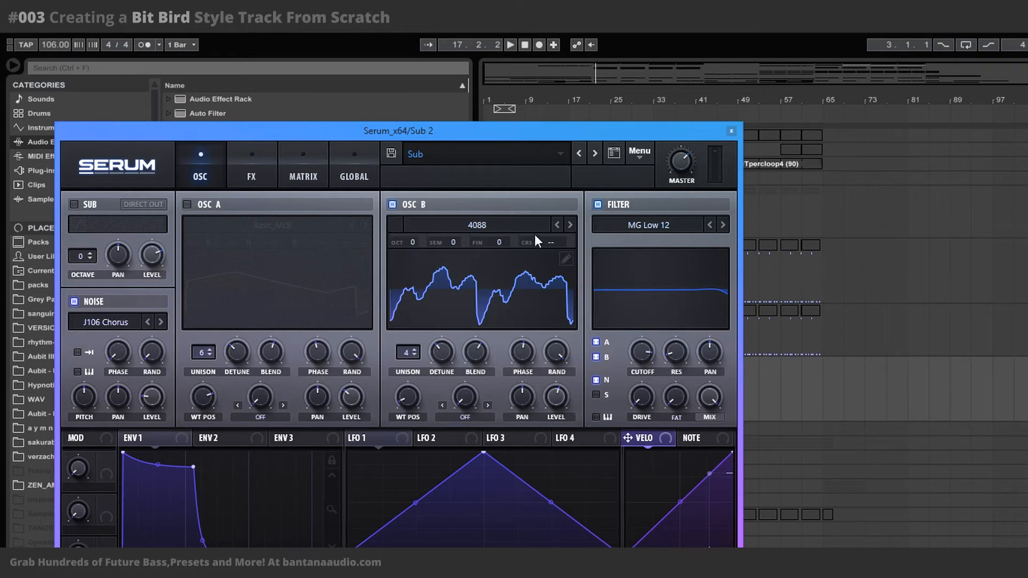
{"action": "key", "text": "space"}
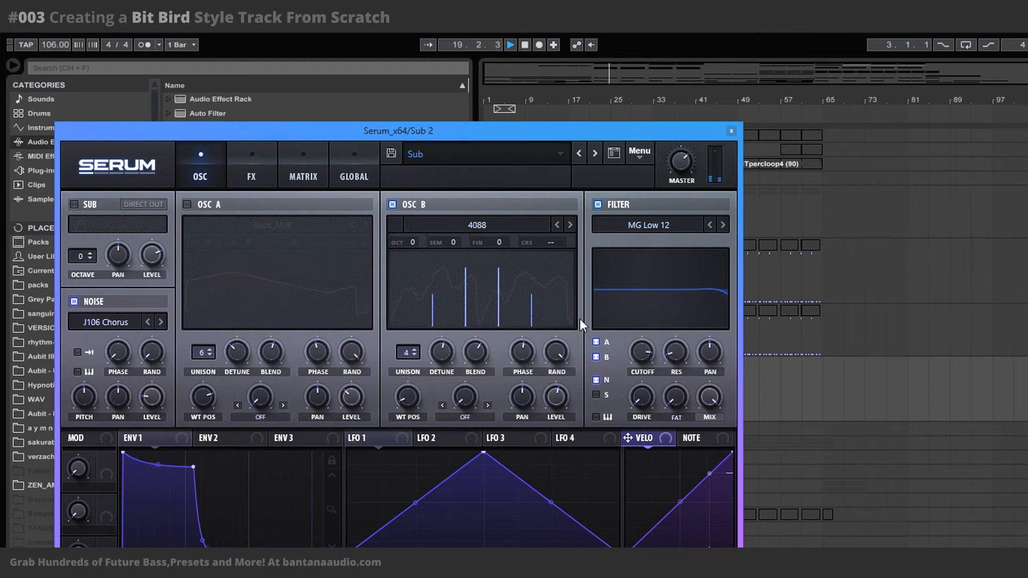
{"action": "left_click", "coordinate": [187, 204]}
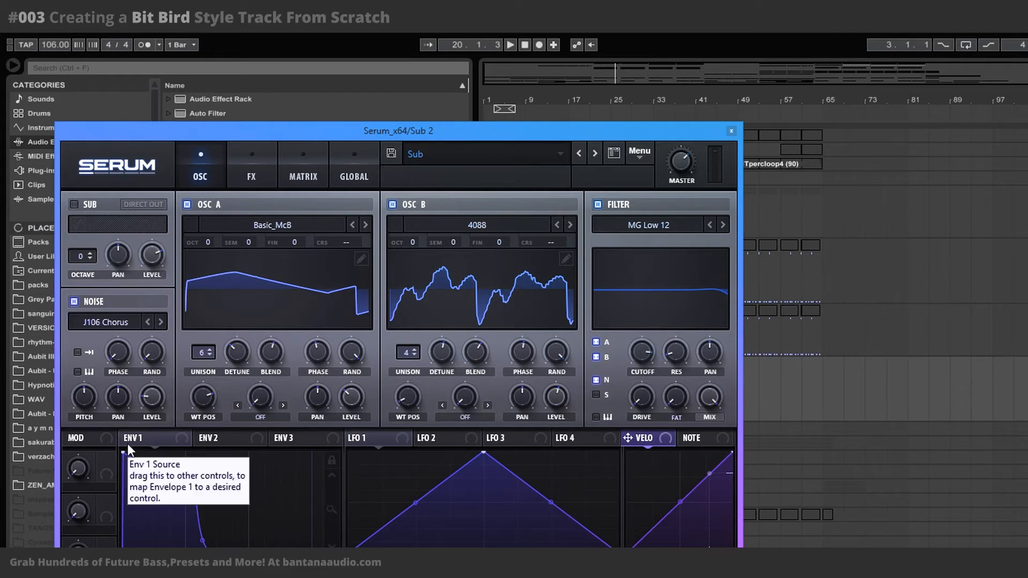
Step: Examine the synth's distortion and chorus effect settings, including distortion drive and chorus rate, low-pass filter and mix
{"action": "left_click", "coordinate": [254, 176]}
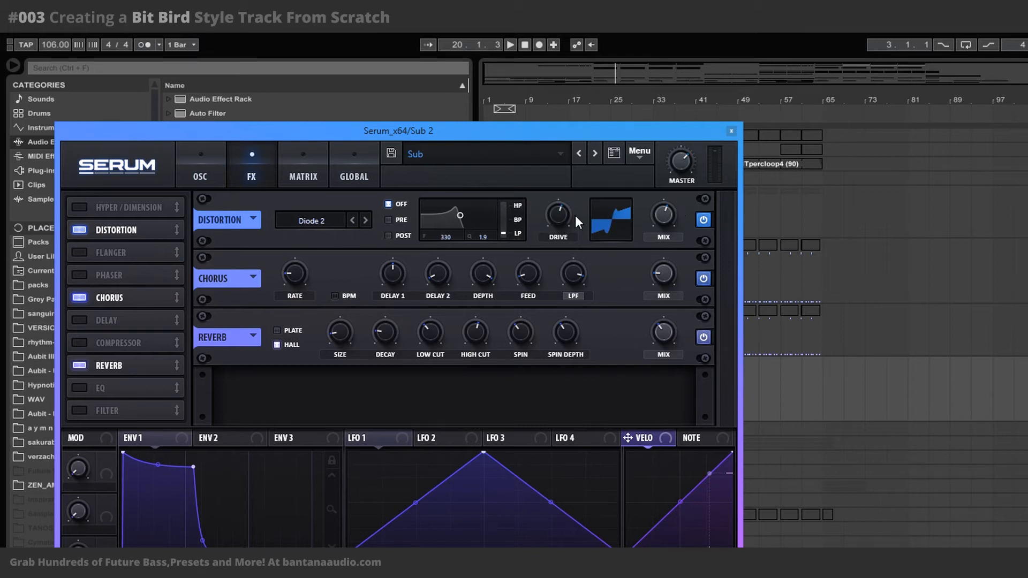
{"action": "mouse_move", "coordinate": [560, 216]}
{"action": "mouse_move", "coordinate": [293, 275]}
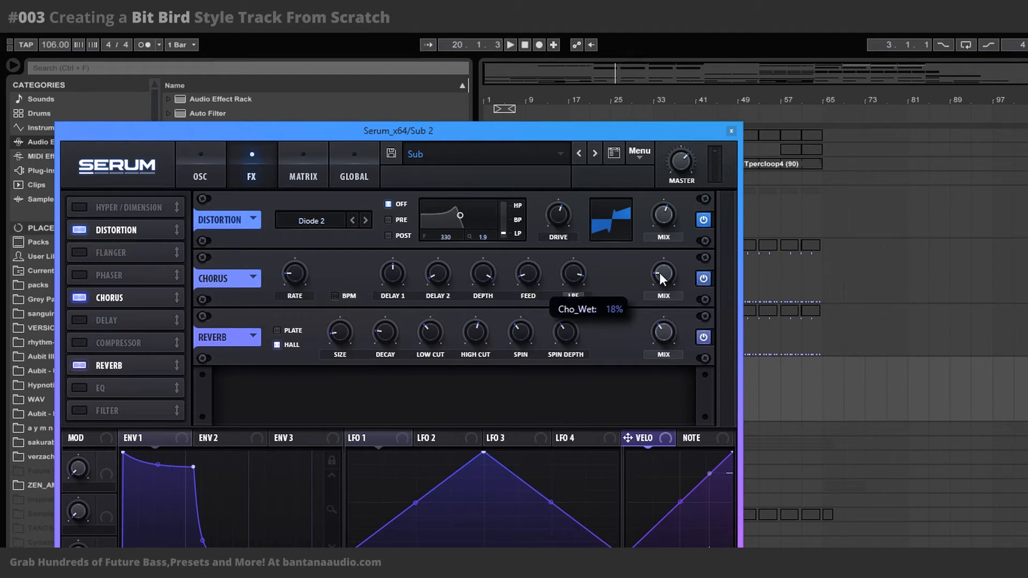
{"action": "mouse_move", "coordinate": [574, 275]}
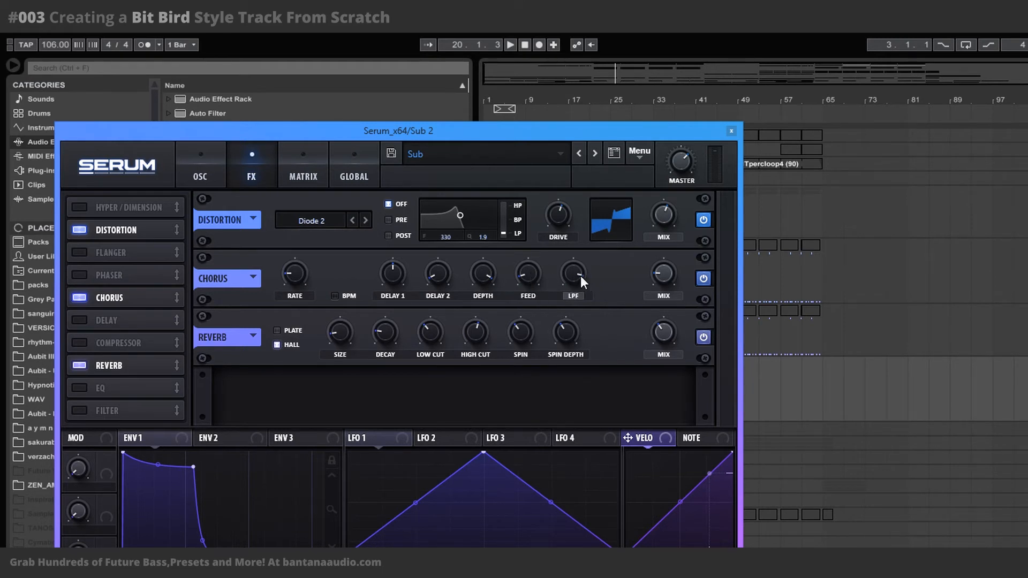
{"action": "mouse_move", "coordinate": [666, 272]}
Step: Audition the bass with its effects bypassed, switching distortion and chorus back on in turn
{"action": "key", "text": "space"}
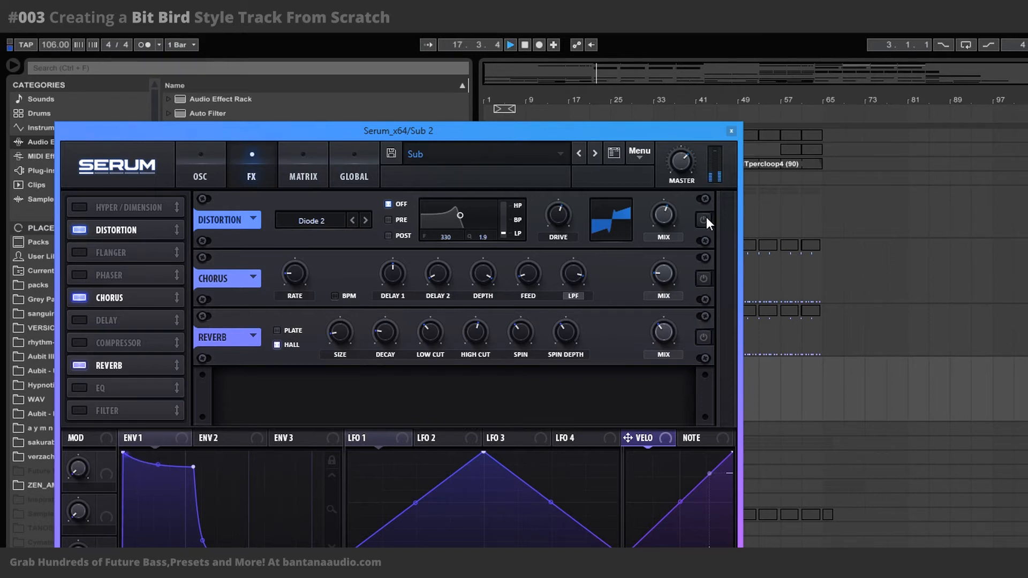
{"action": "key", "text": "space"}
{"action": "key", "text": "space"}
{"action": "key", "text": "space"}
{"action": "left_click", "coordinate": [708, 276]}
Step: Try the chorus mix at 100% during playback, and lower it back down
{"action": "left_click_drag", "start_coordinate": [654, 273], "coordinate": [696, 155]}
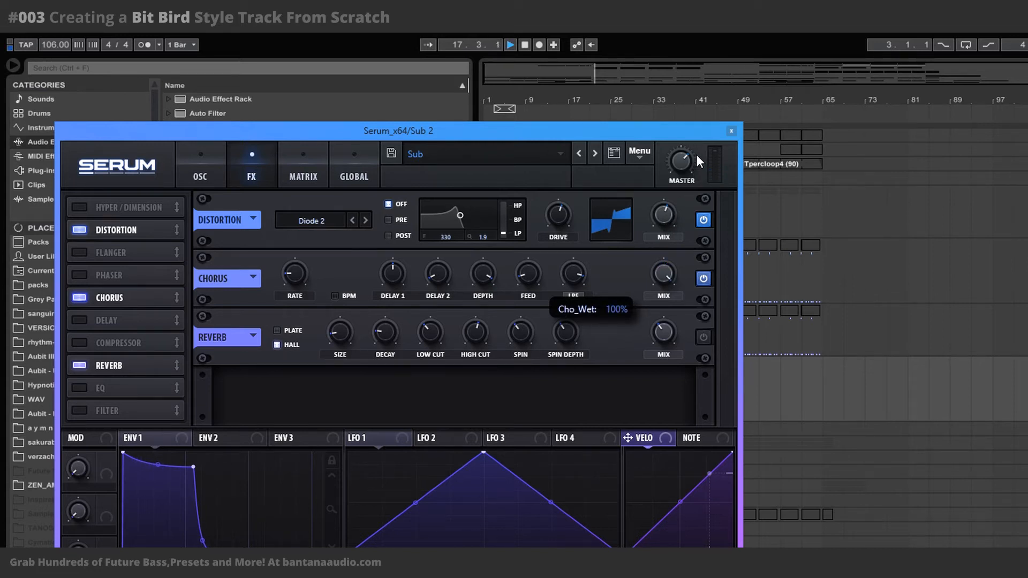
{"action": "left_click_drag", "start_coordinate": [696, 155], "coordinate": [660, 278]}
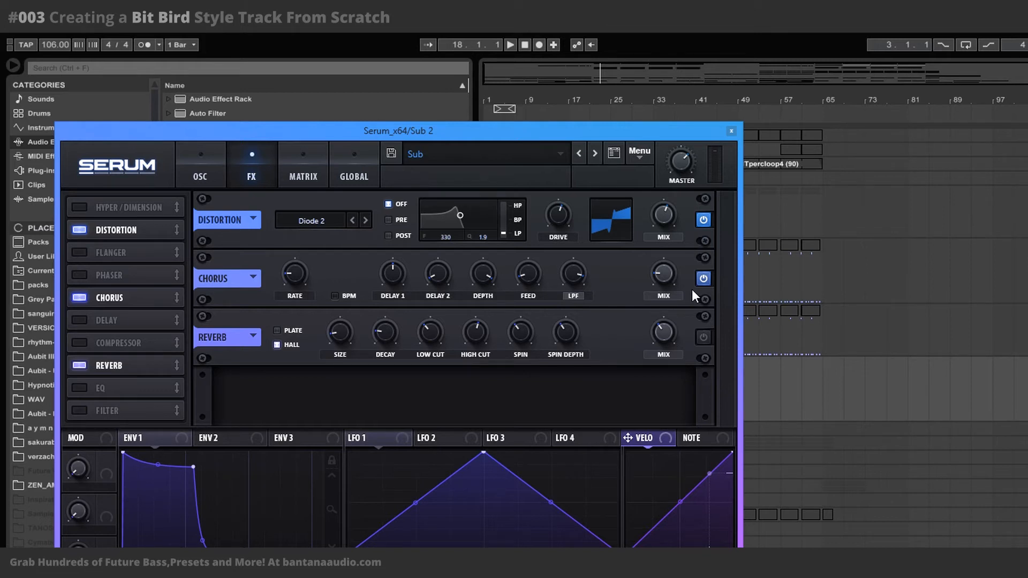
{"action": "key", "text": "space"}
Step: Check the filter cutoff among the oscillator settings, and return to the effects settings to audition the passage
{"action": "left_click", "coordinate": [204, 163]}
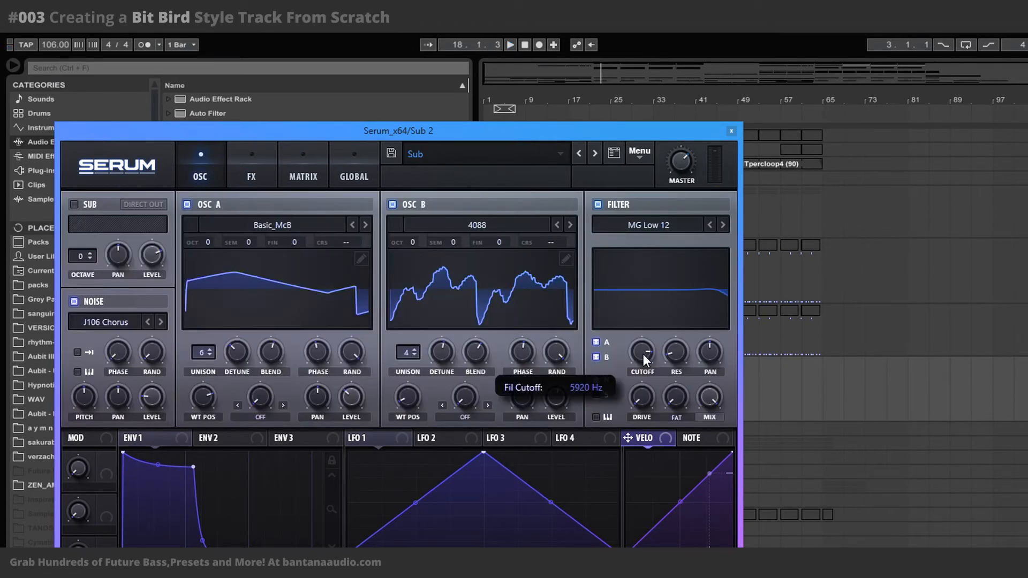
{"action": "left_click", "coordinate": [250, 163]}
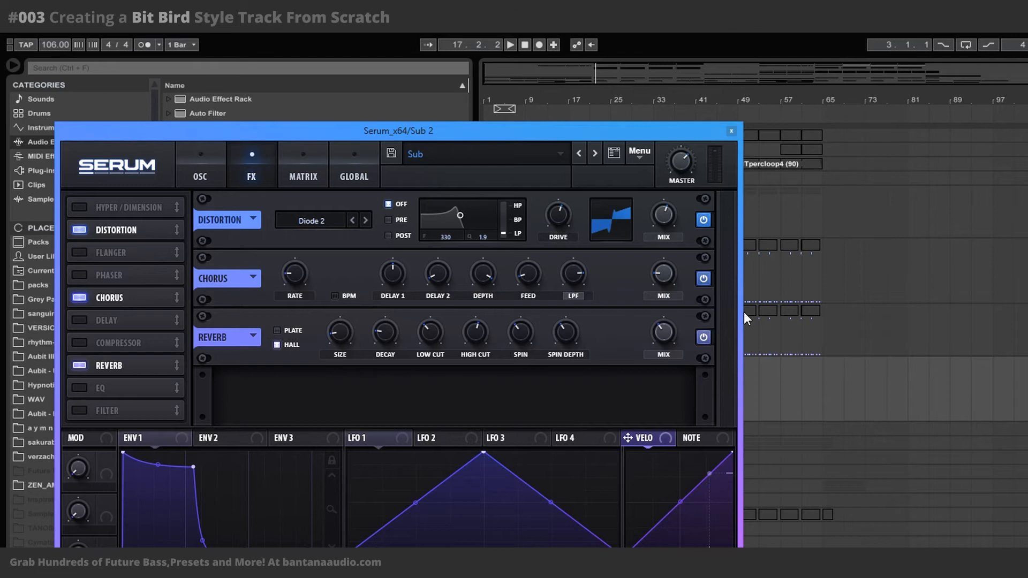
{"action": "key", "text": "space"}
Step: Examine the reverb's size, decay and low cut settings while auditioning the bass passage
{"action": "mouse_move", "coordinate": [378, 336]}
{"action": "mouse_move", "coordinate": [349, 331]}
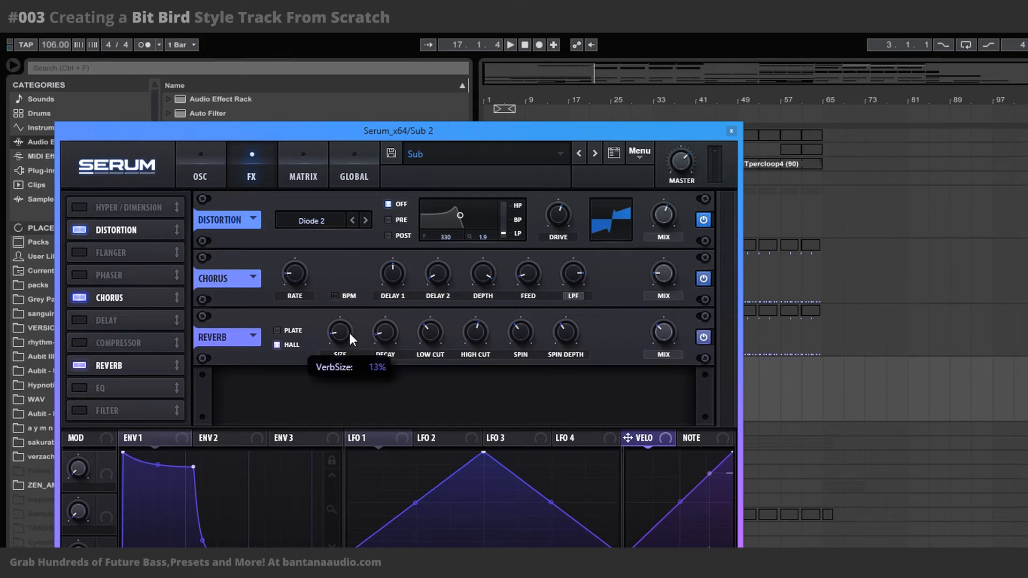
{"action": "left_click_drag", "start_coordinate": [349, 332], "coordinate": [351, 332]}
{"action": "key", "text": "space"}
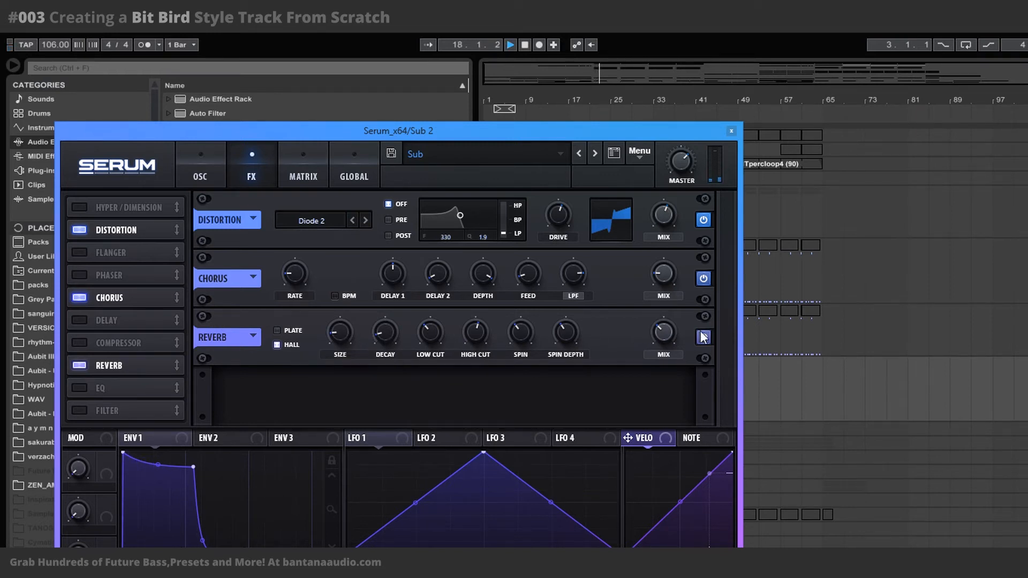
{"action": "mouse_move", "coordinate": [429, 338]}
{"action": "key", "text": "space"}
Step: Examine the reverb's spin rate and spin depth, and close the synth after returning to its oscillator settings
{"action": "mouse_move", "coordinate": [519, 332]}
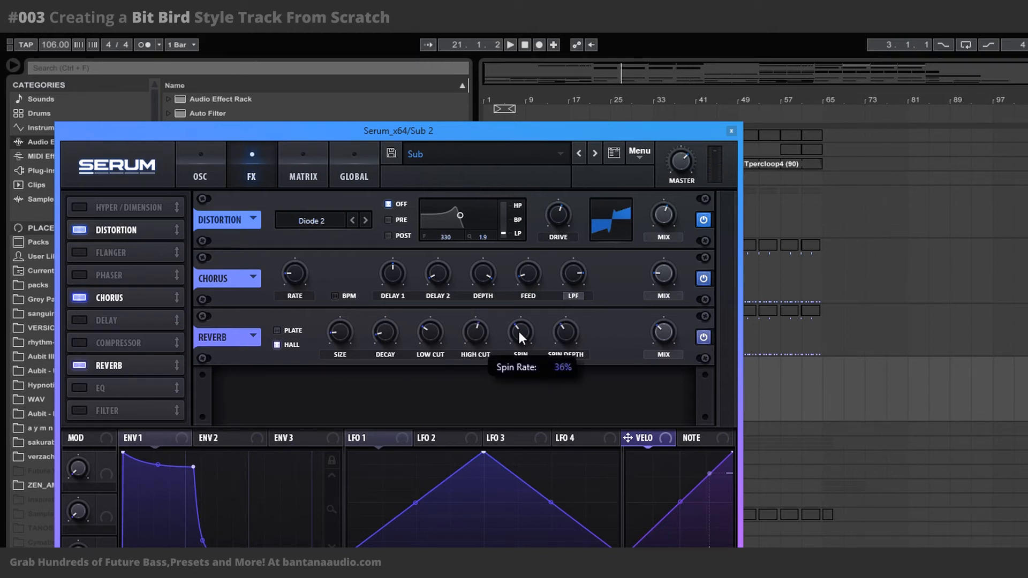
{"action": "mouse_move", "coordinate": [571, 336]}
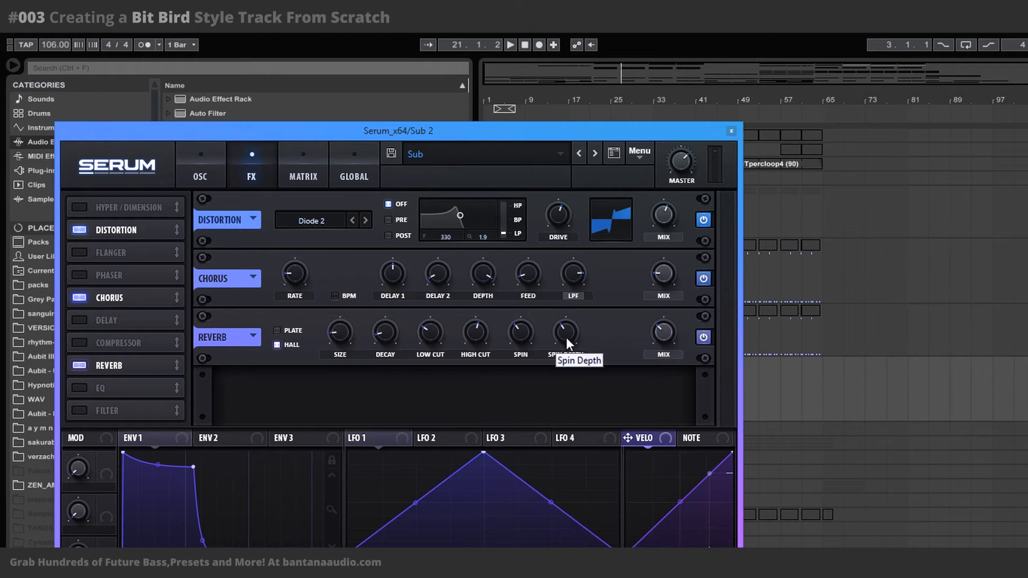
{"action": "mouse_move", "coordinate": [566, 337]}
{"action": "left_mouse_down"}
{"action": "mouse_move", "coordinate": [562, 272]}
{"action": "mouse_move", "coordinate": [547, 337]}
{"action": "mouse_move", "coordinate": [555, 327]}
{"action": "left_mouse_up"}
{"action": "left_click", "coordinate": [202, 174]}
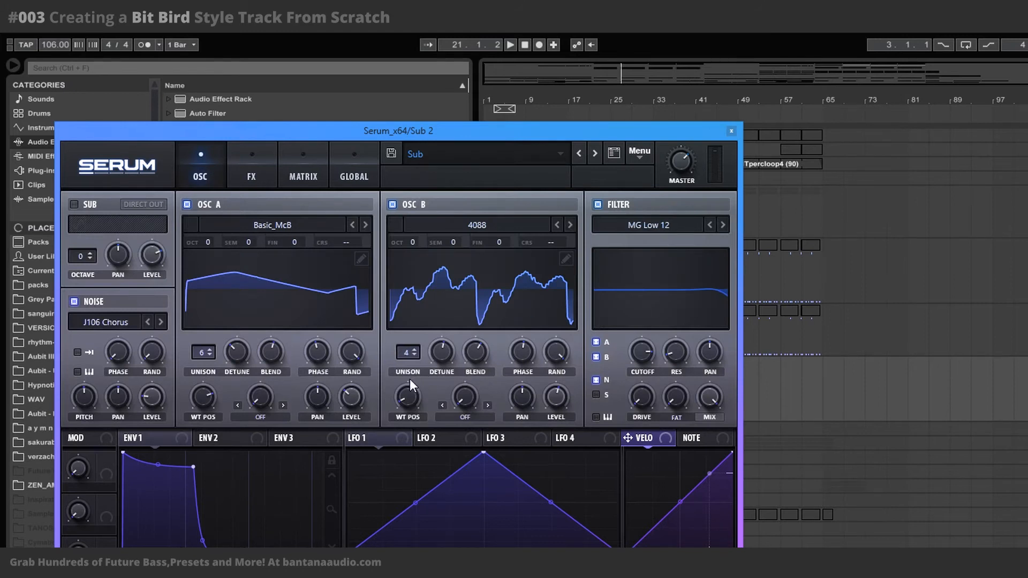
{"action": "left_click", "coordinate": [733, 130]}
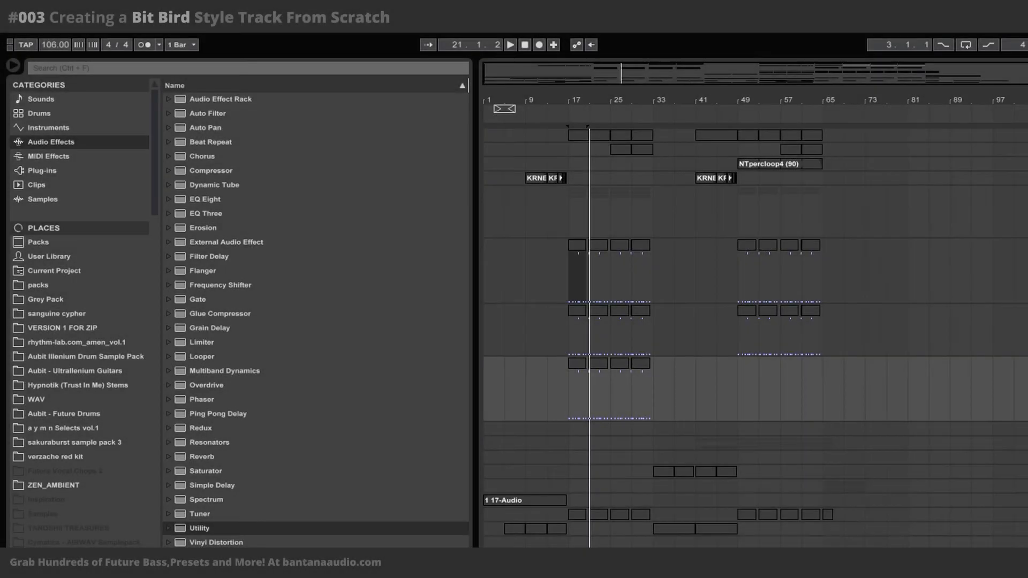
Step: Examine the presets available for the Saturator and Multiband Dynamics audio effects, collapsing each preset list
{"action": "left_click", "coordinate": [201, 472]}
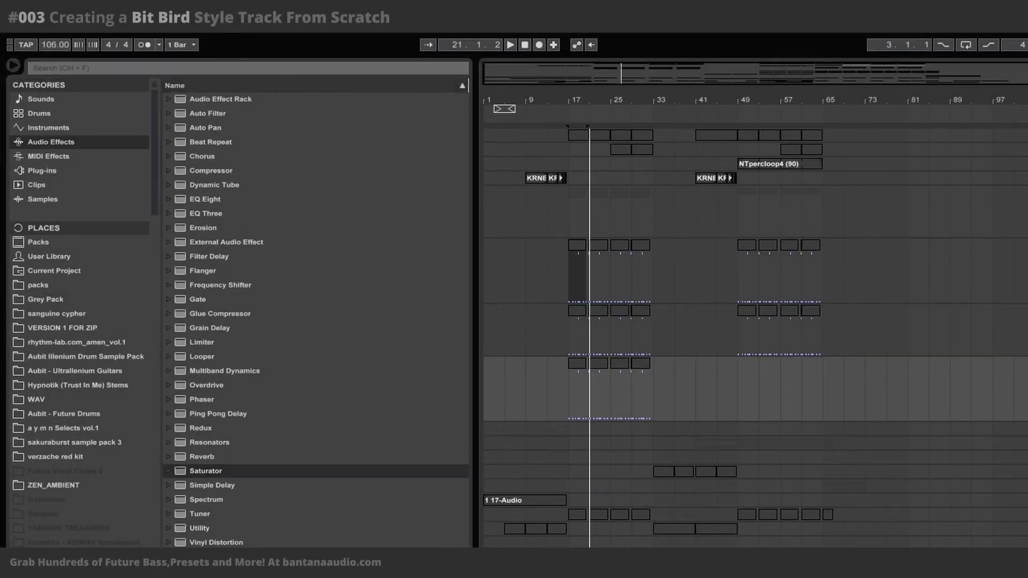
{"action": "left_click", "coordinate": [170, 471]}
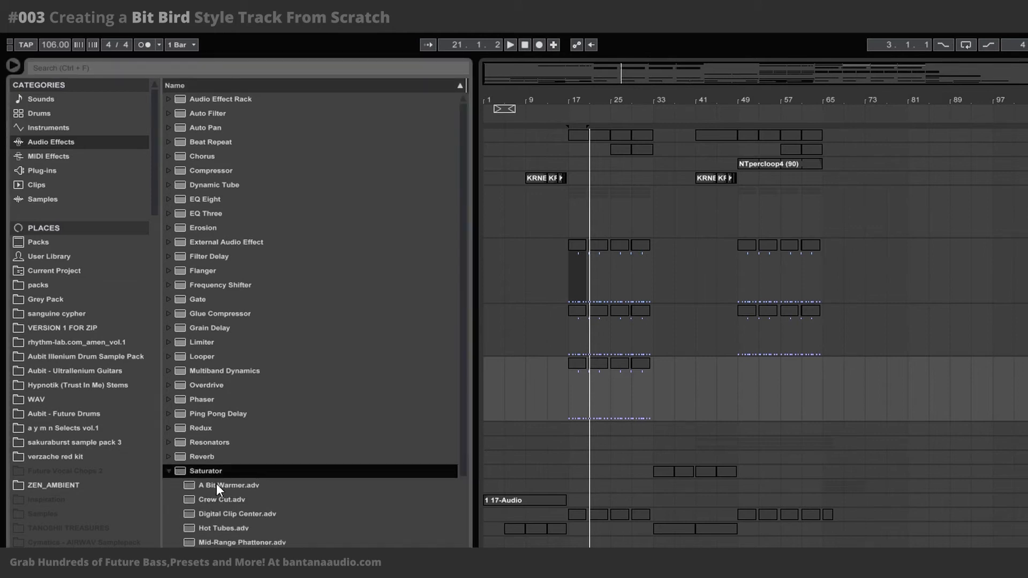
{"action": "left_click", "coordinate": [168, 471]}
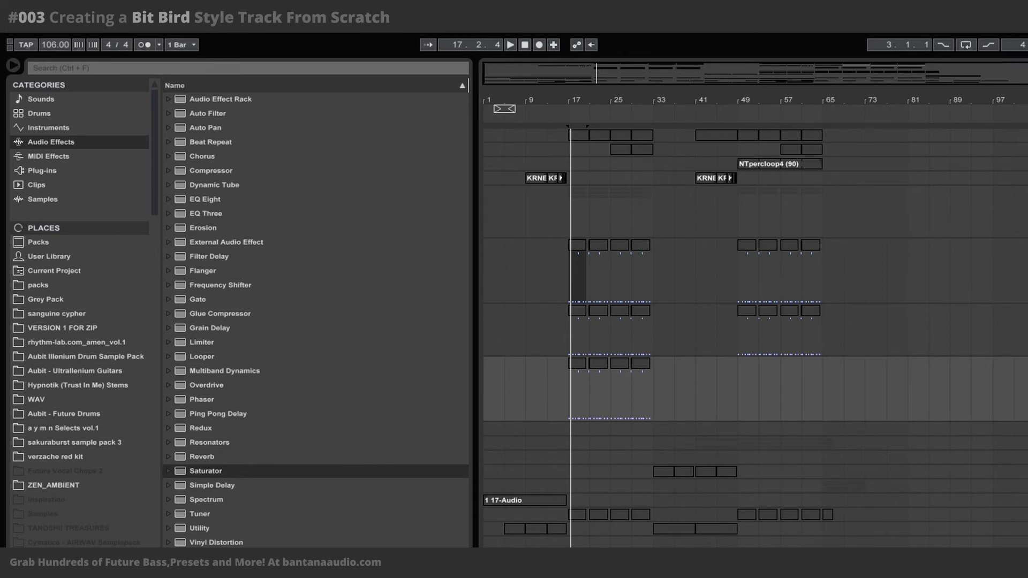
{"action": "left_click", "coordinate": [168, 371]}
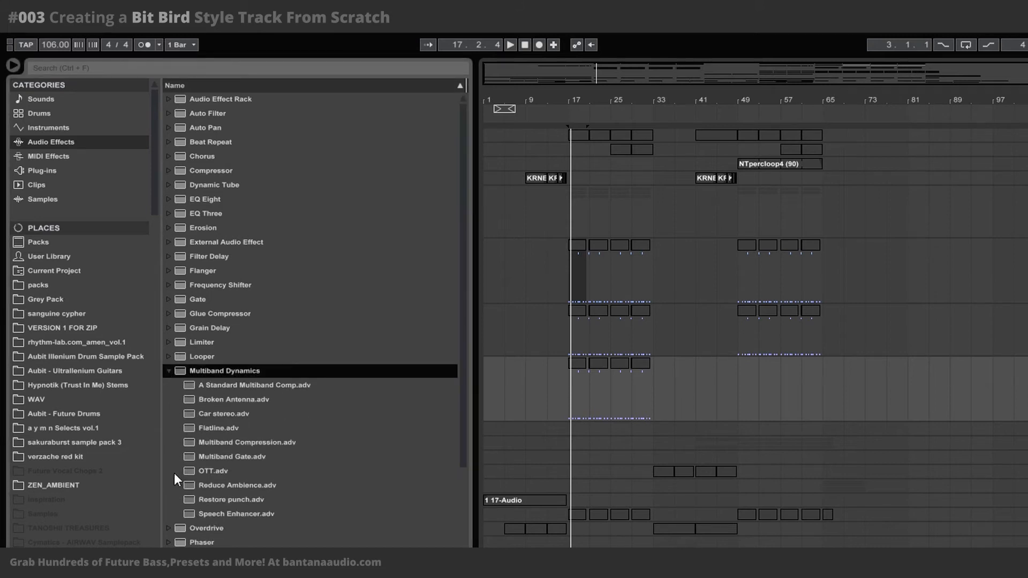
{"action": "left_click", "coordinate": [168, 372]}
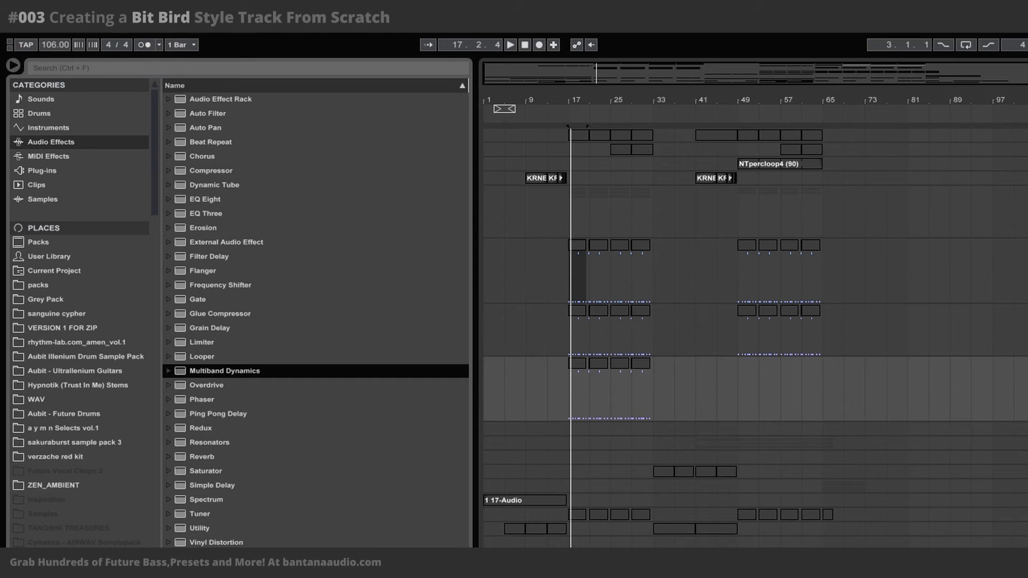
Step: Audition the third bass layer's passage from bar 17 several times
{"action": "key", "text": "space"}
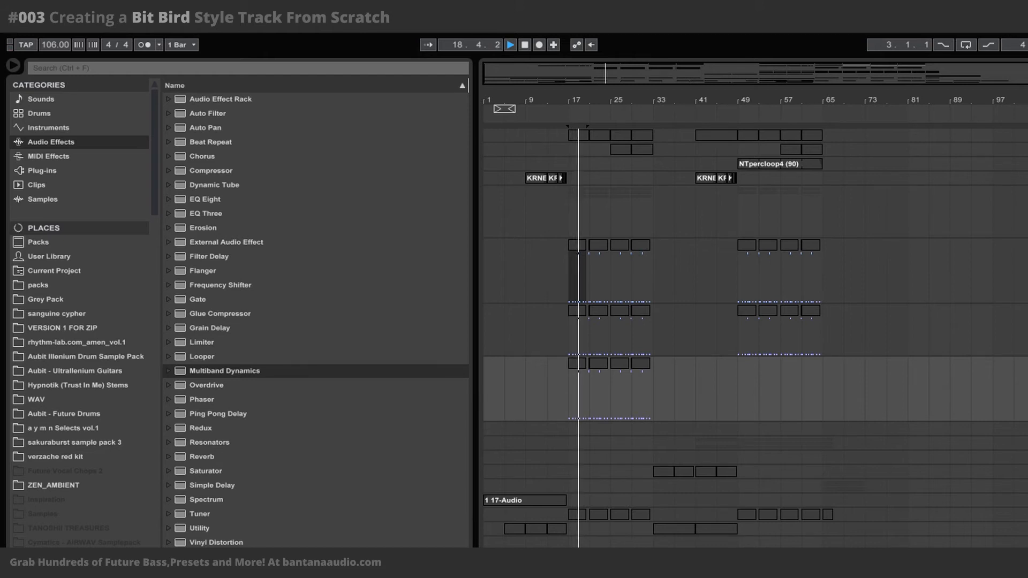
{"action": "key", "text": "space"}
{"action": "key", "text": "space"}
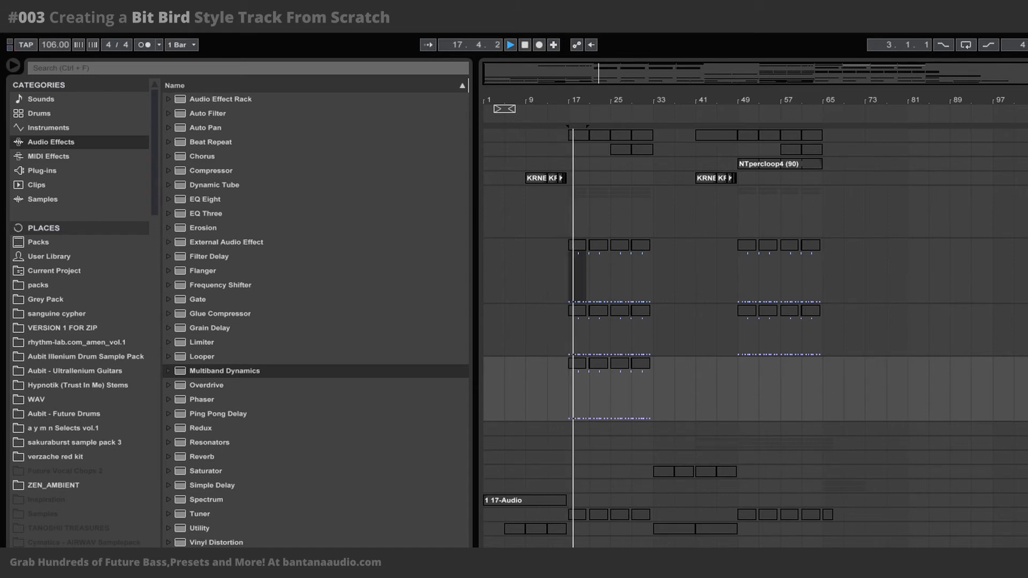
{"action": "key", "text": "space"}
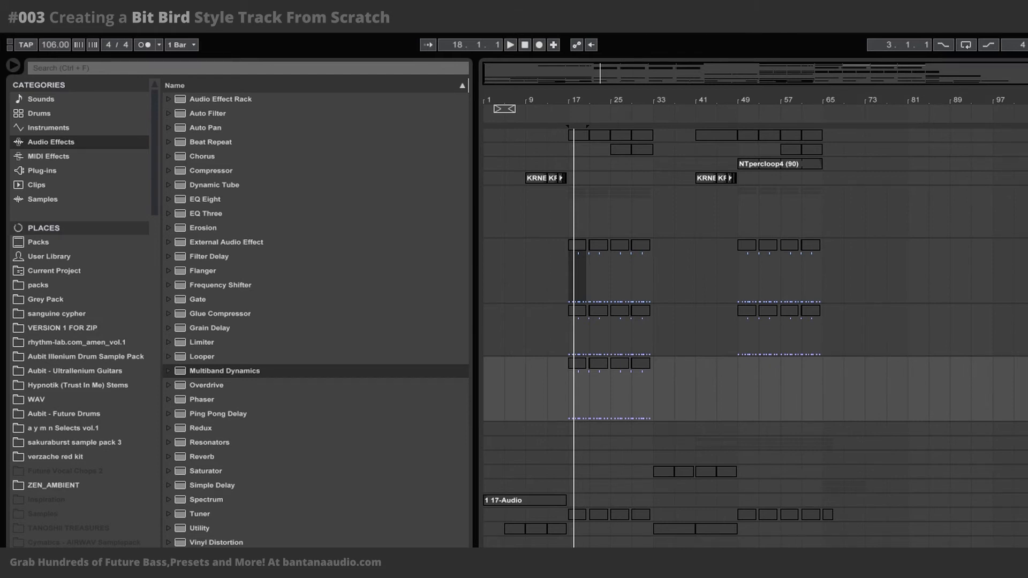
{"action": "key", "text": "space"}
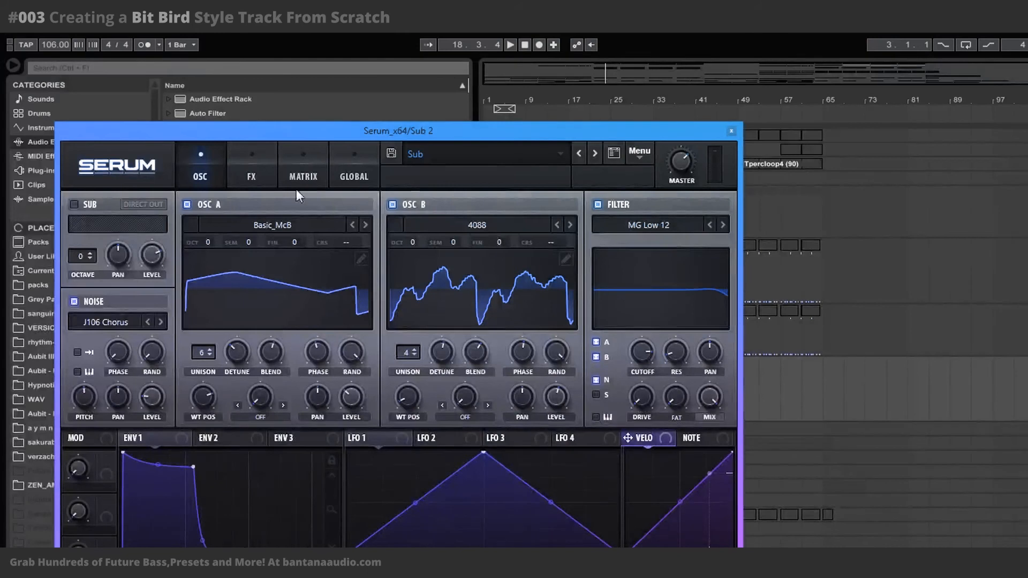
Step: Audition the third bass layer with its Serum reverb bypassed, and switch the reverb back on before closing the synth
{"action": "left_click", "coordinate": [251, 170]}
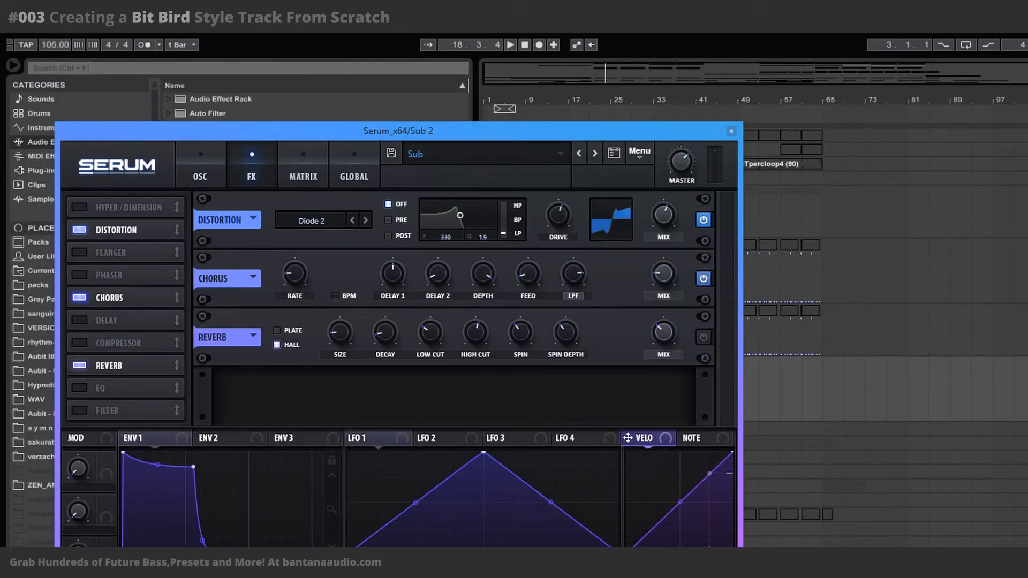
{"action": "key", "text": "space"}
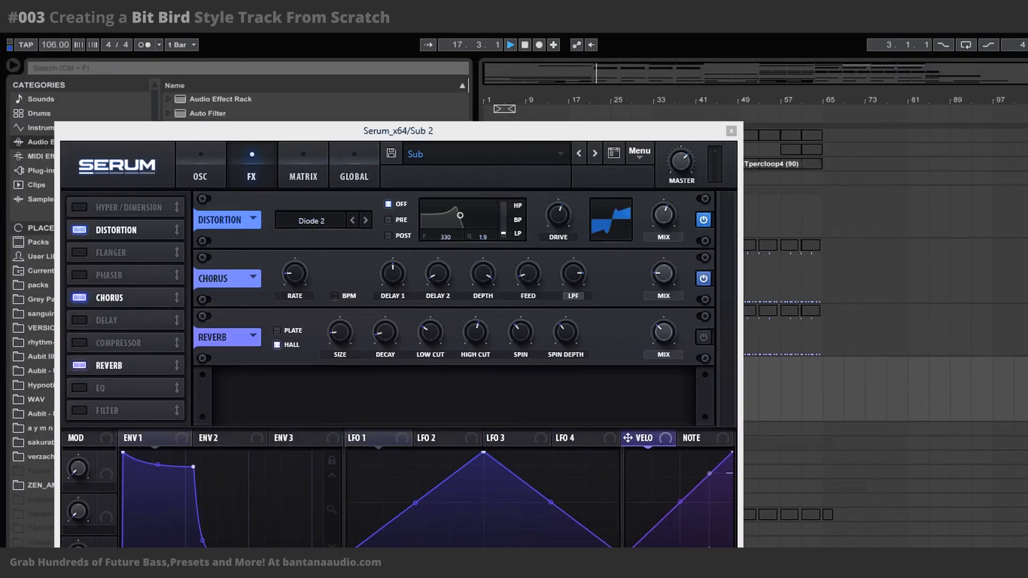
{"action": "key", "text": "space"}
{"action": "key", "text": "space"}
{"action": "key", "text": "space"}
{"action": "left_click", "coordinate": [702, 338]}
{"action": "left_click", "coordinate": [732, 131]}
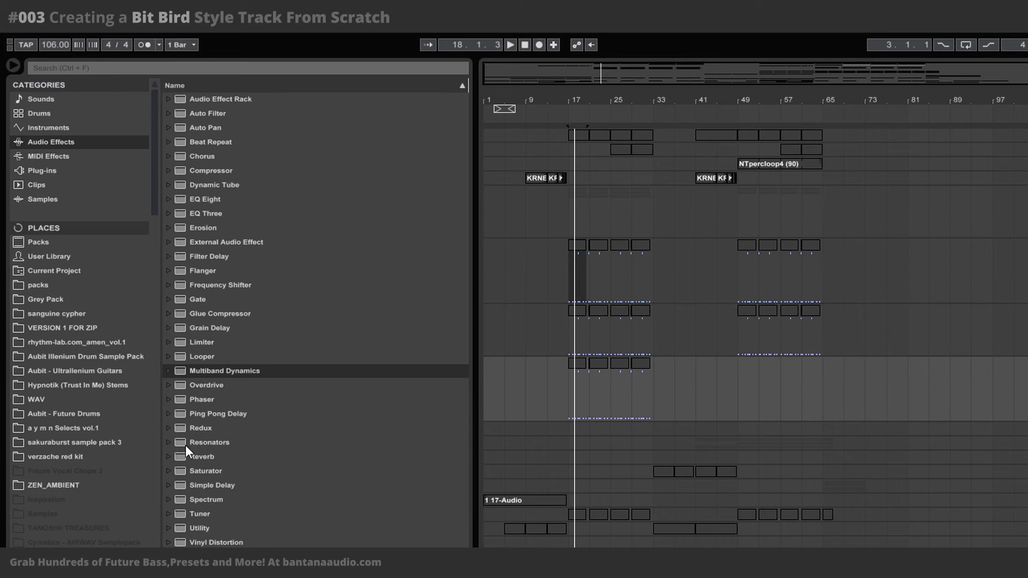
Step: Point out the Utility audio effect in the browser, and audition the bass passage again
{"action": "left_click", "coordinate": [196, 528]}
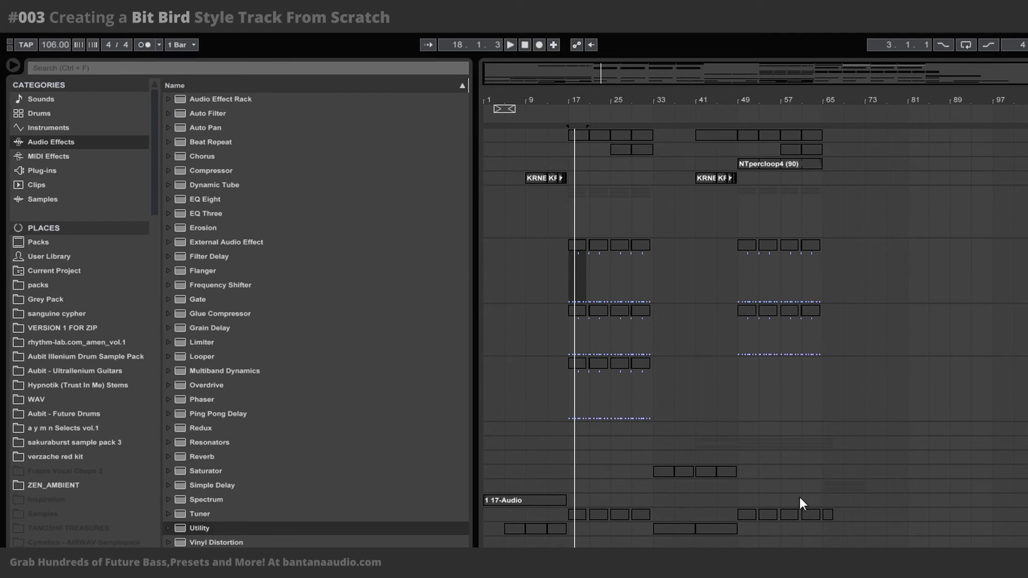
{"action": "key", "text": "space"}
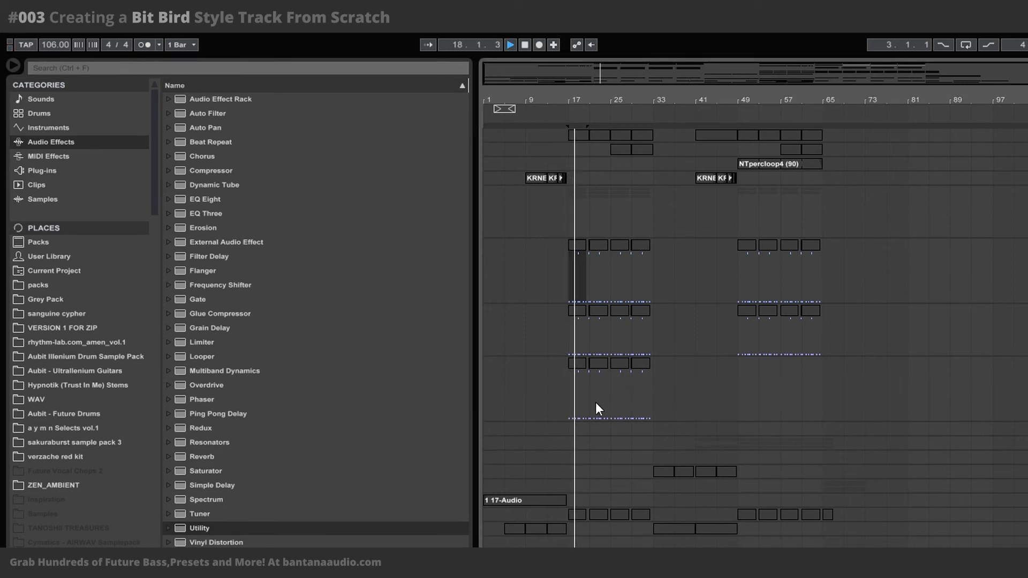
{"action": "key", "text": "space"}
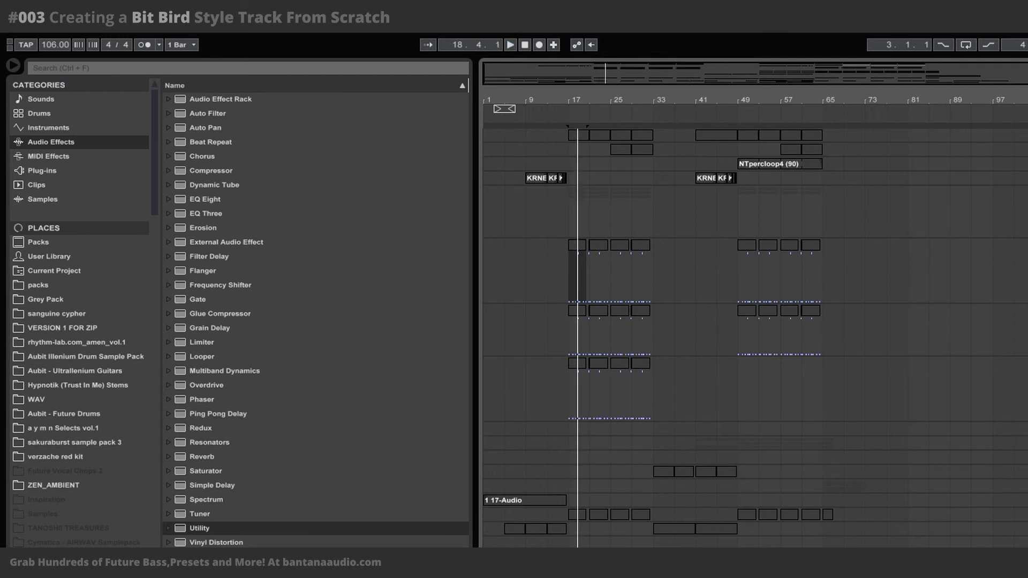
{"action": "key", "text": "space"}
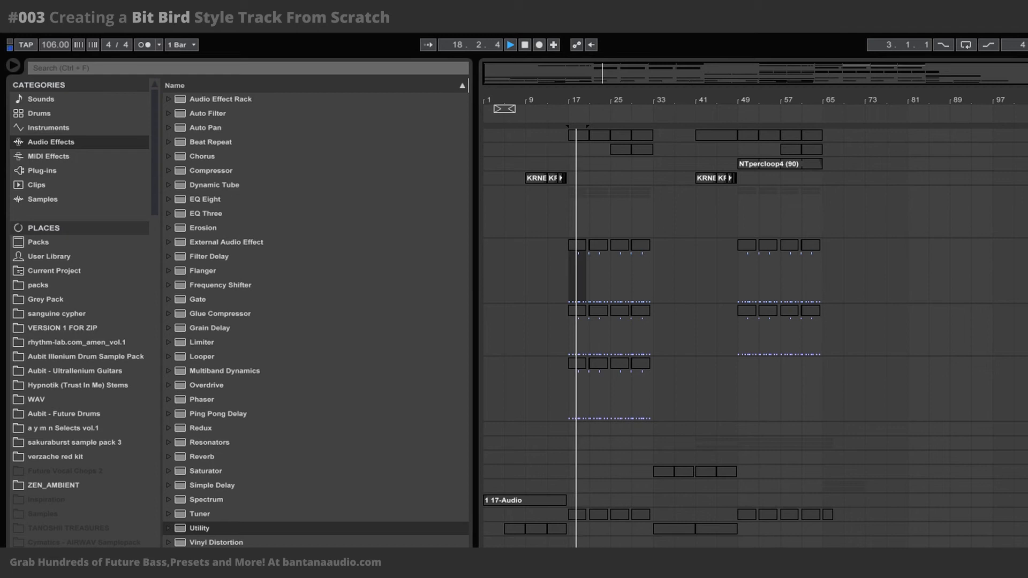
{"action": "key", "text": "space"}
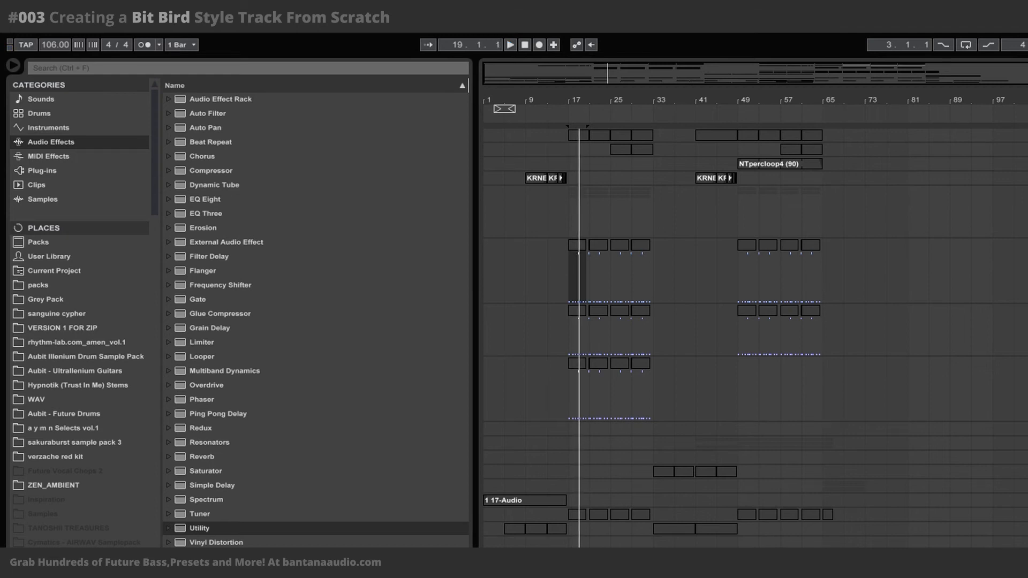
Step: Finish auditioning the bass passage from bar 17 and select the third bass layer's track
{"action": "key", "text": "space"}
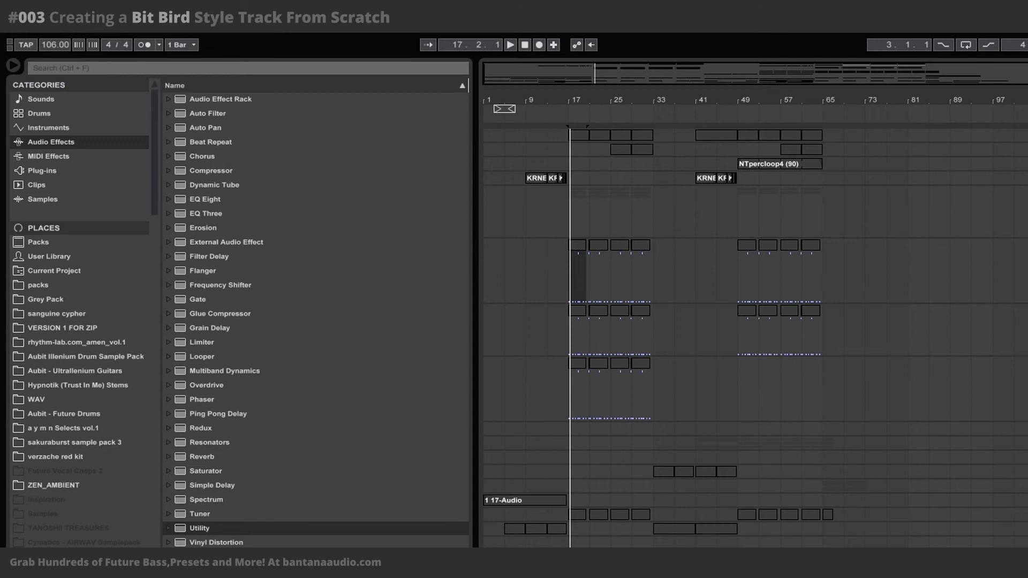
{"action": "left_click", "coordinate": [681, 407]}
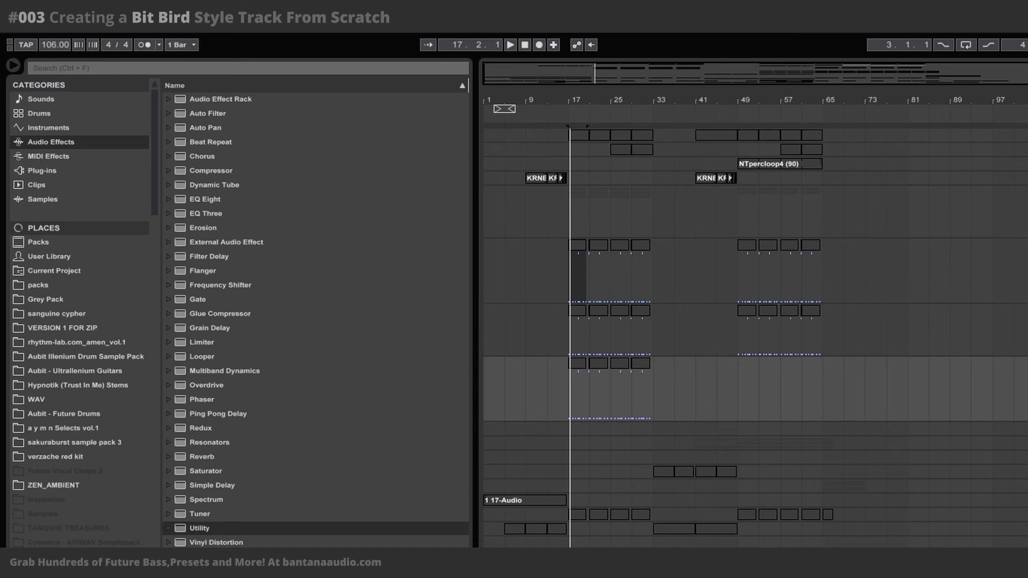
{"action": "left_click", "coordinate": [1026, 212]}
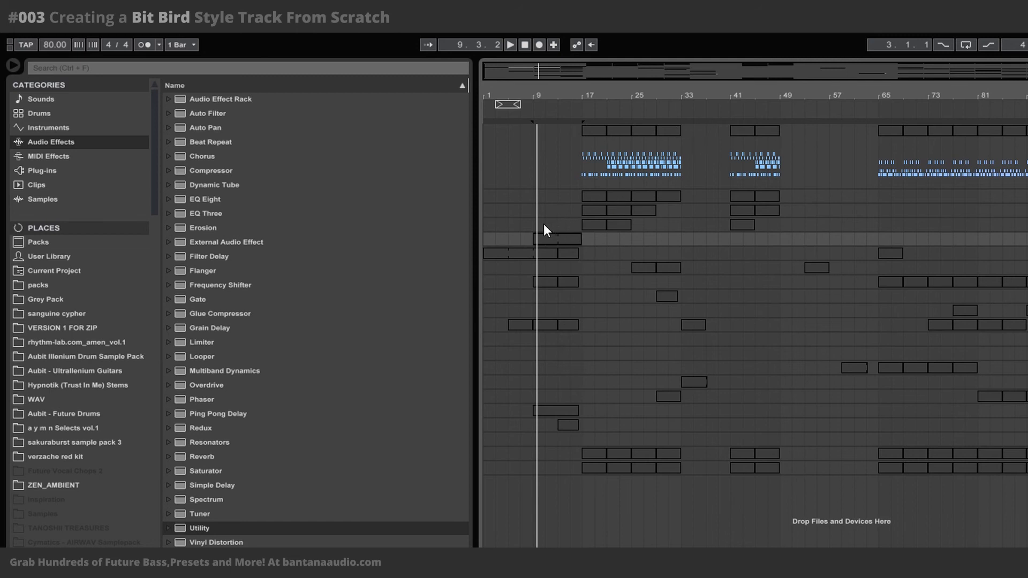
Step: Select the reese bass clip at bar 9 in the 80 BPM project and audition it
{"action": "left_click", "coordinate": [546, 240]}
{"action": "left_click", "coordinate": [547, 255]}
{"action": "left_click", "coordinate": [555, 283]}
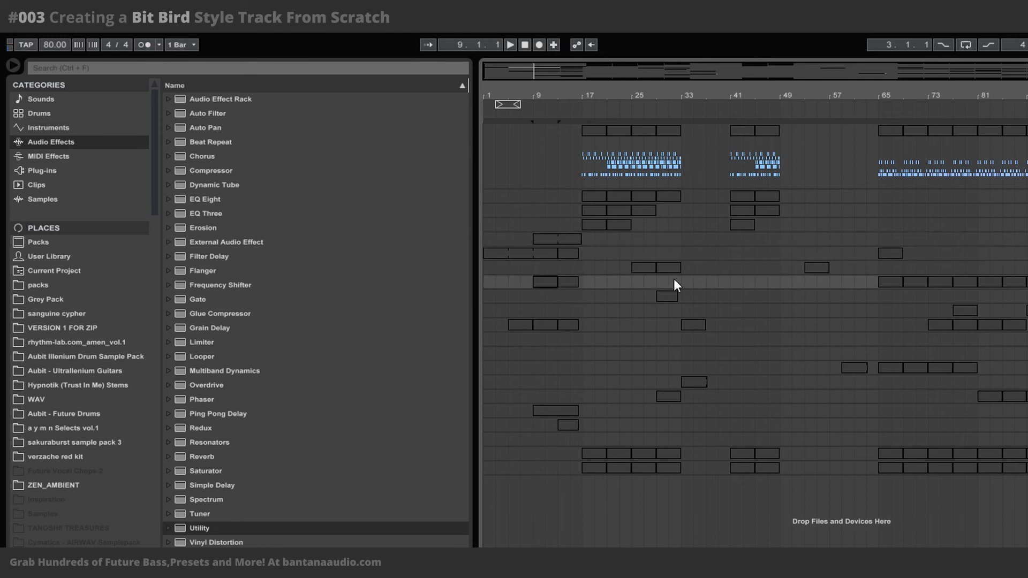
{"action": "key", "text": "space"}
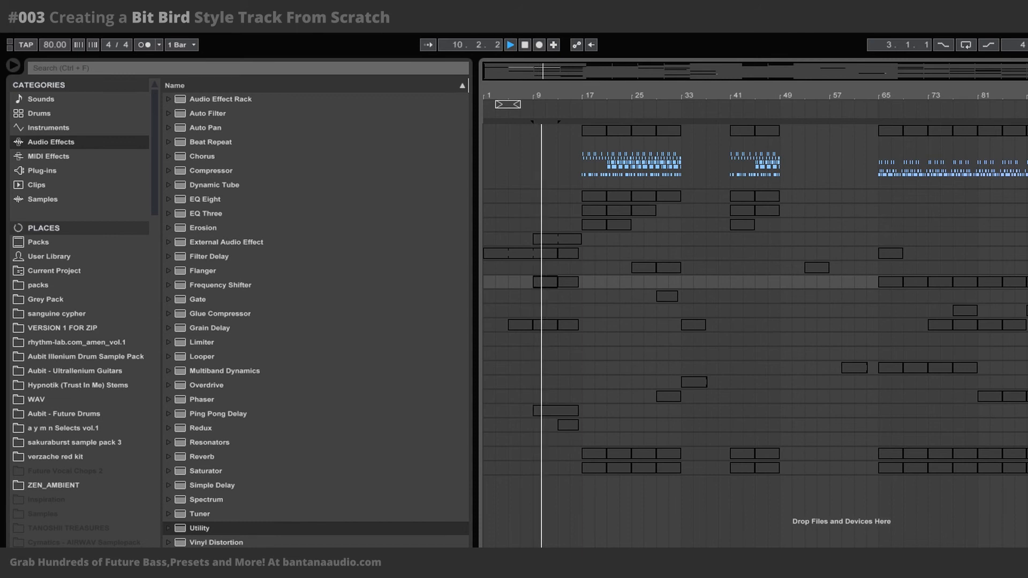
{"action": "key", "text": "space"}
{"action": "key", "text": "space"}
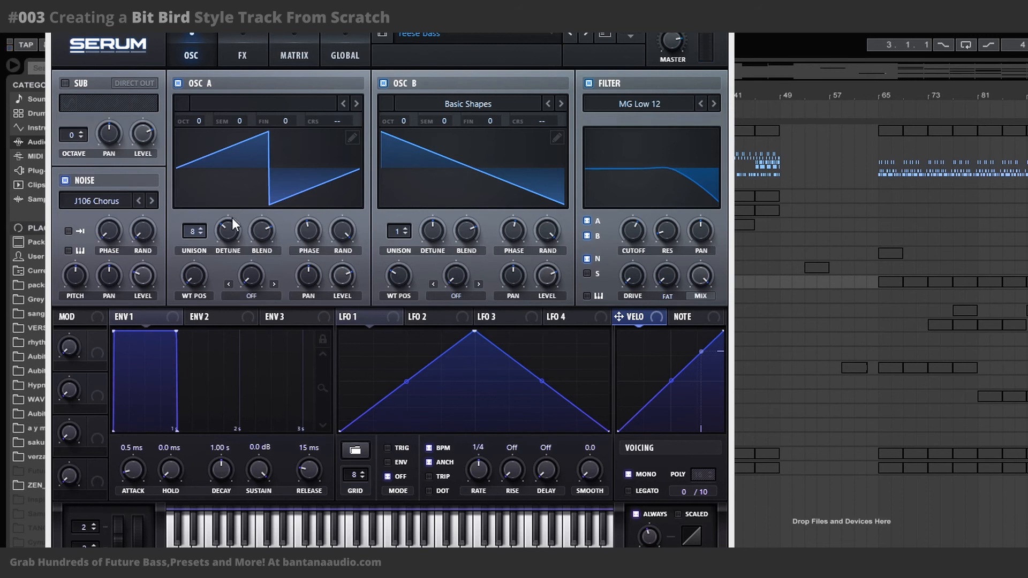
Step: Examine oscillator A's unison detune and blend and the filter cutoff in the reese bass patch
{"action": "left_click", "coordinate": [236, 233]}
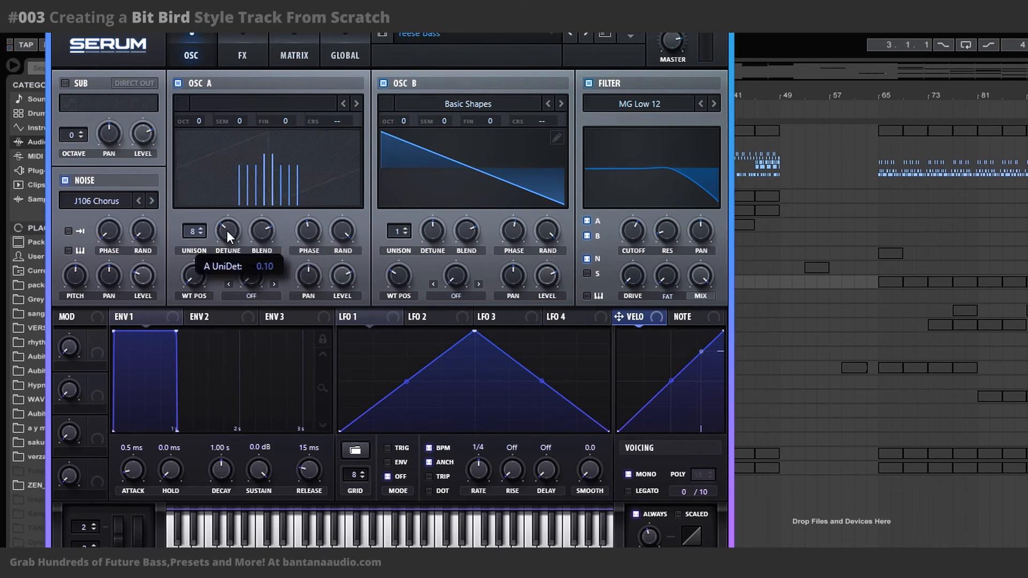
{"action": "left_click", "coordinate": [264, 234]}
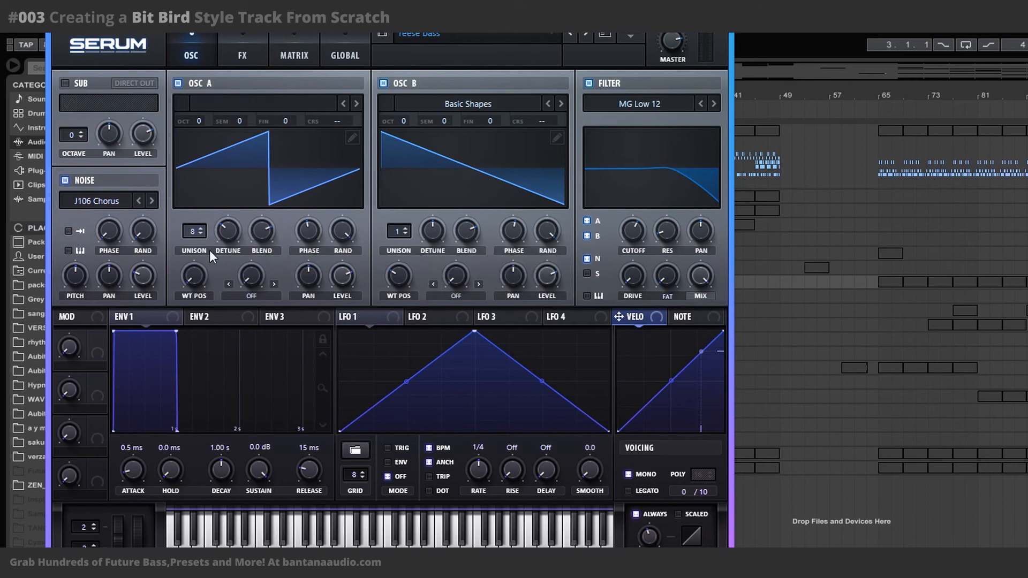
{"action": "mouse_move", "coordinate": [633, 228]}
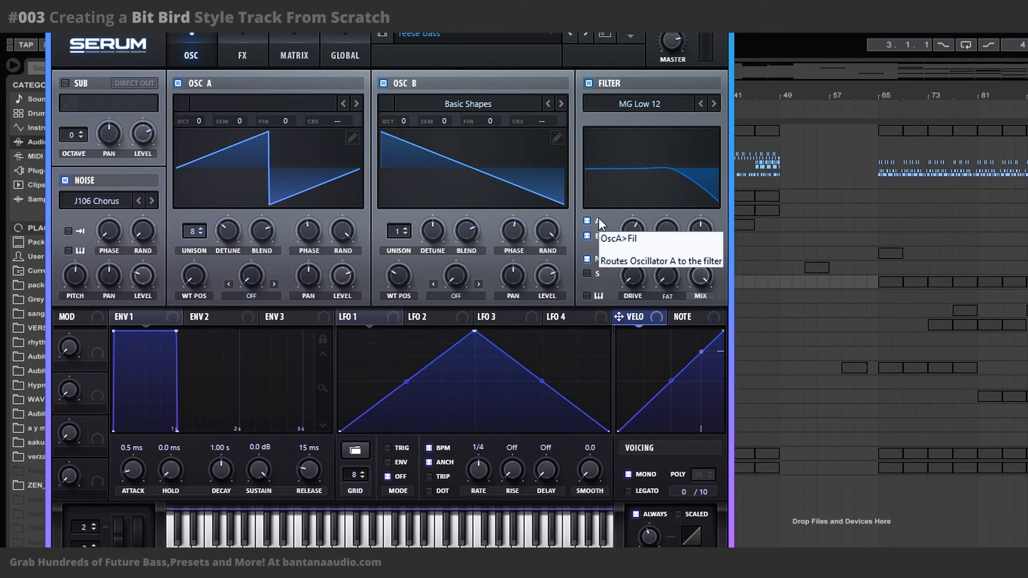
Step: Examine the drive and mix of the reese bass patch's Diode 2 distortion, and return to the oscillators
{"action": "left_click", "coordinate": [242, 55]}
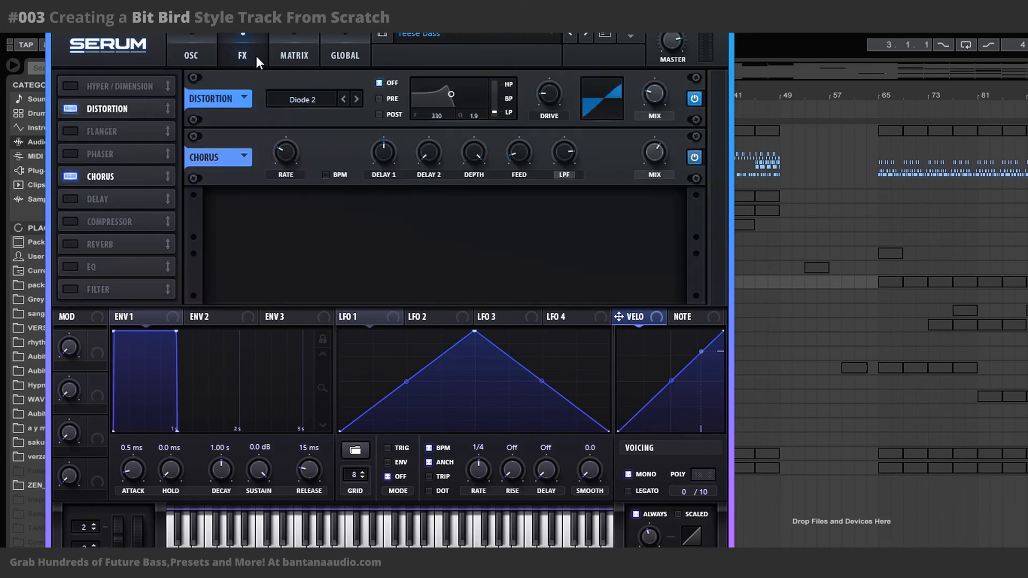
{"action": "mouse_move", "coordinate": [553, 94]}
{"action": "mouse_move", "coordinate": [650, 96]}
{"action": "mouse_move", "coordinate": [510, 111]}
{"action": "left_click", "coordinate": [192, 55]}
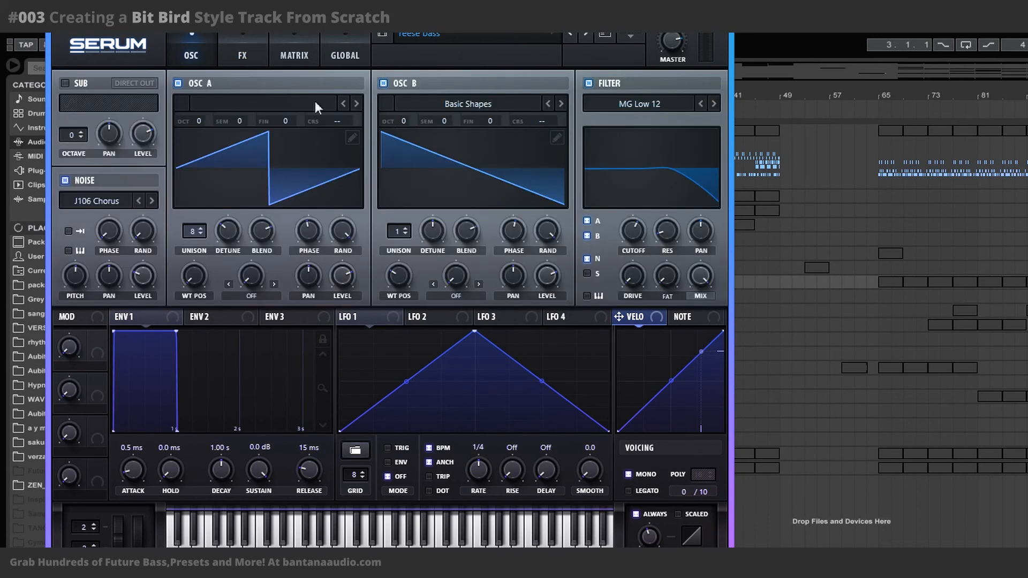
Step: Compare the reese bass with the filter, the oscillators' filter routing and oscillator A switched off in turn, restoring each one
{"action": "left_click", "coordinate": [588, 83]}
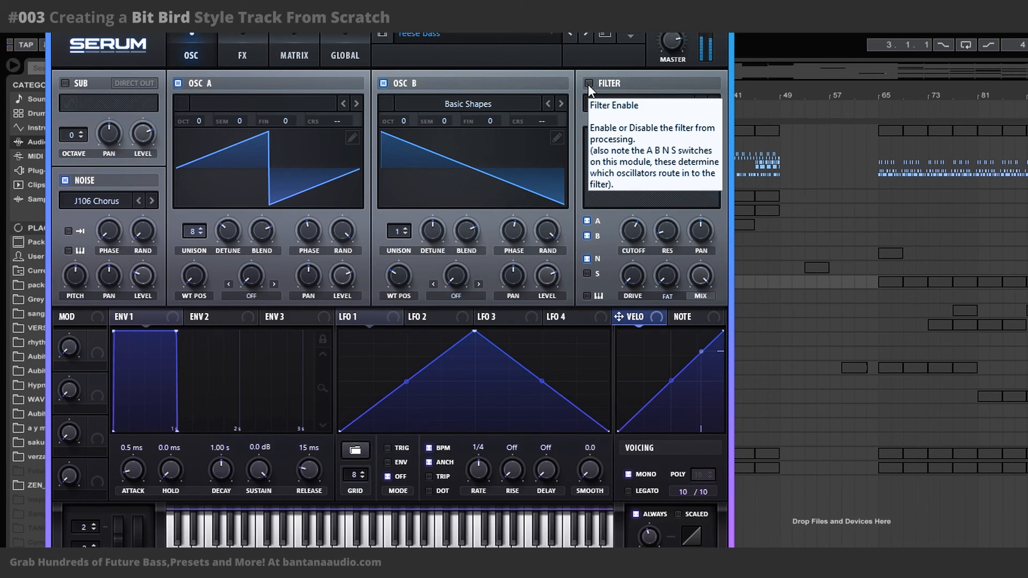
{"action": "left_click", "coordinate": [588, 83]}
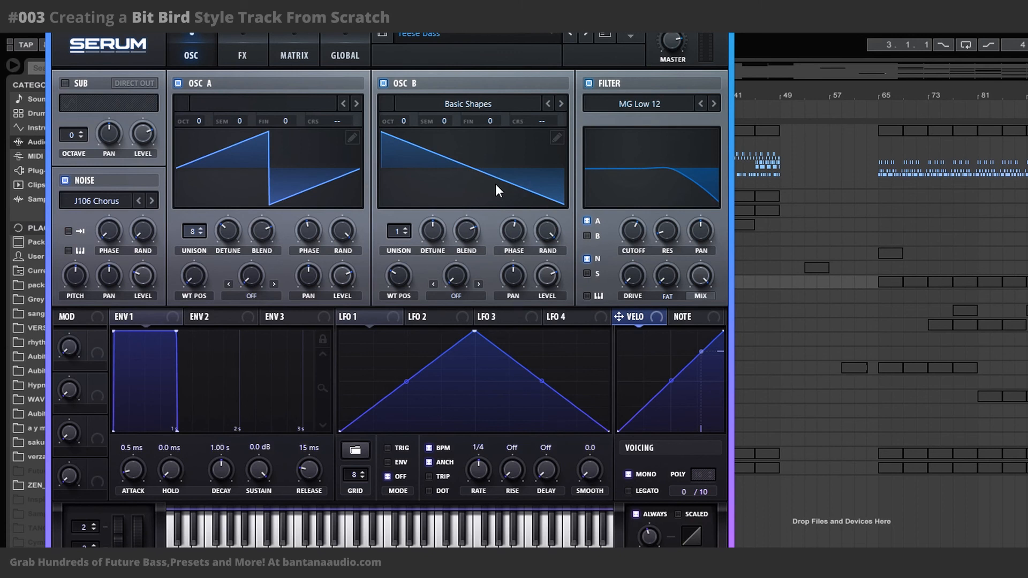
{"action": "left_click", "coordinate": [587, 236]}
{"action": "left_click", "coordinate": [587, 220]}
{"action": "left_click", "coordinate": [177, 83]}
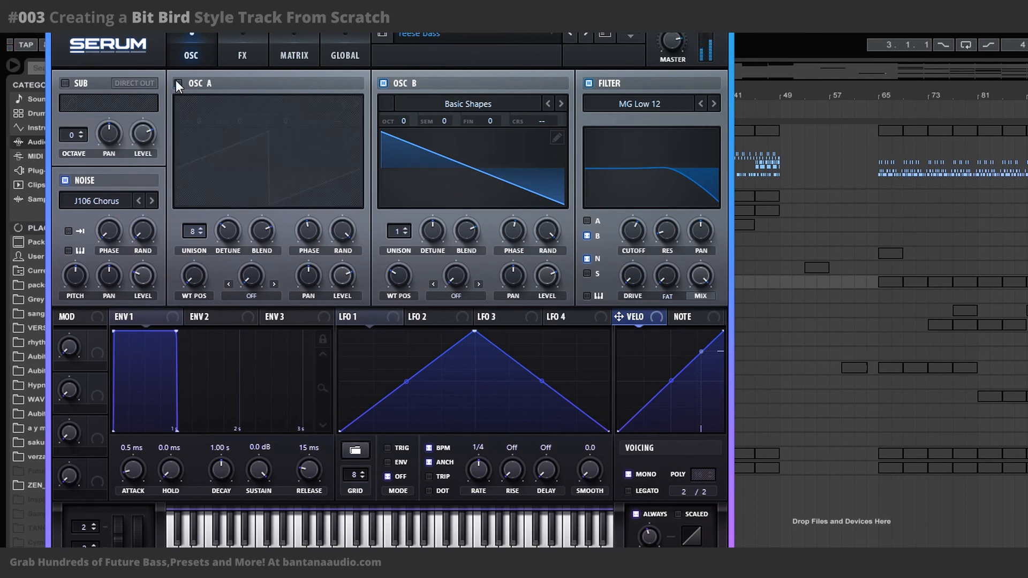
{"action": "left_click", "coordinate": [177, 83]}
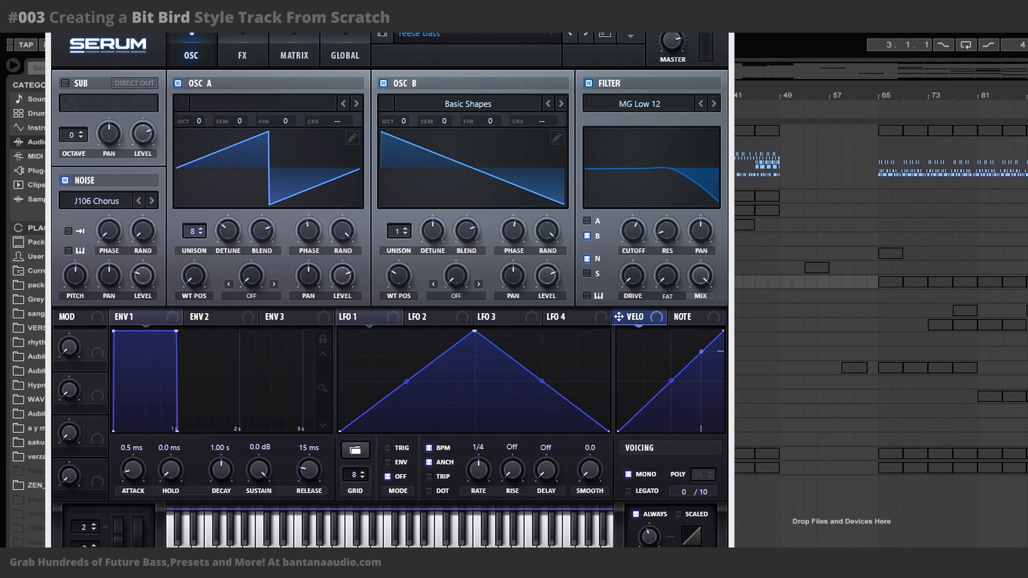
{"action": "left_click", "coordinate": [587, 220]}
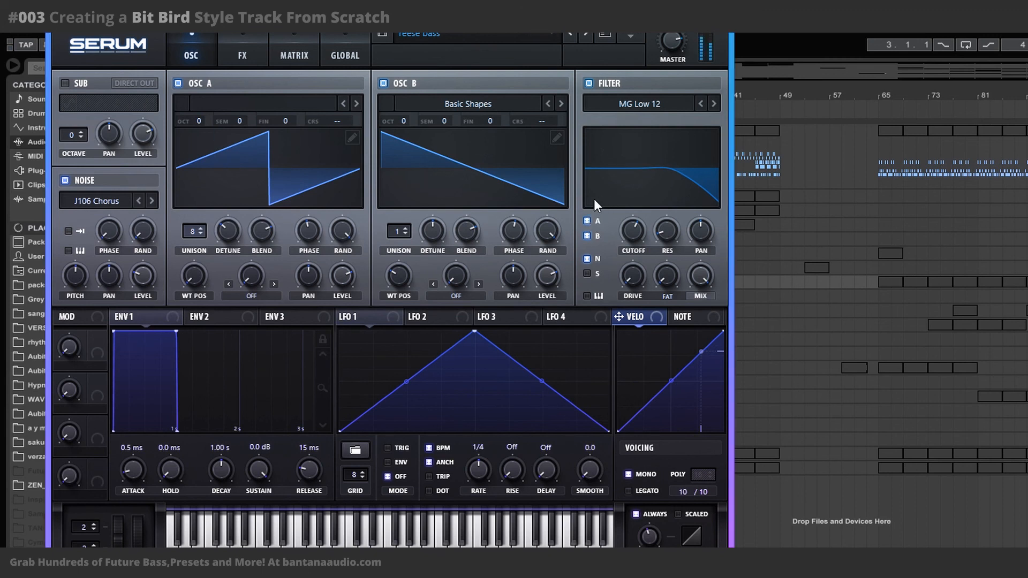
Step: Check the filter cutoff and look over the distortion and chorus effects again before returning to the oscillators
{"action": "mouse_move", "coordinate": [622, 232]}
{"action": "left_click", "coordinate": [250, 52]}
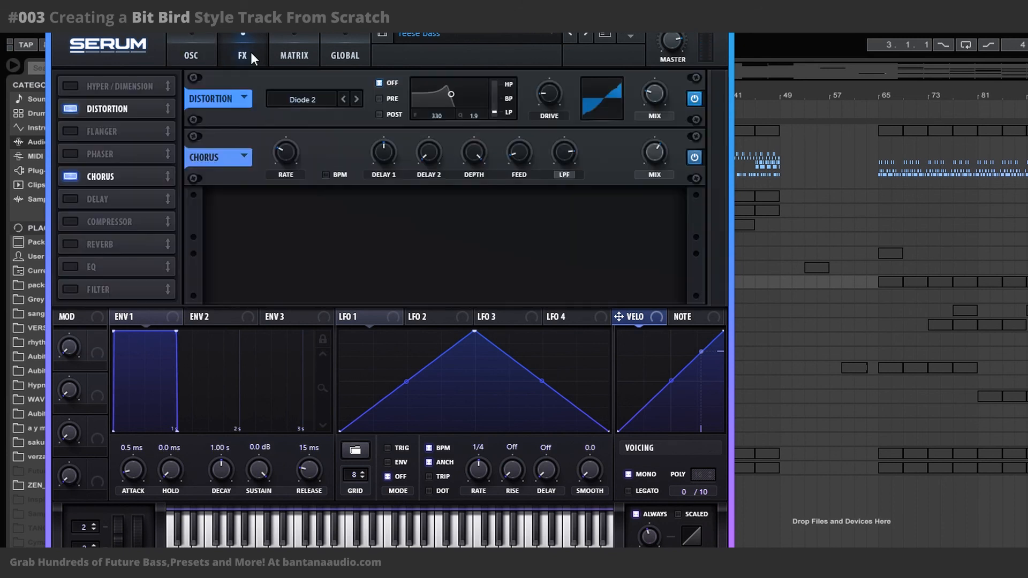
{"action": "left_click", "coordinate": [191, 54]}
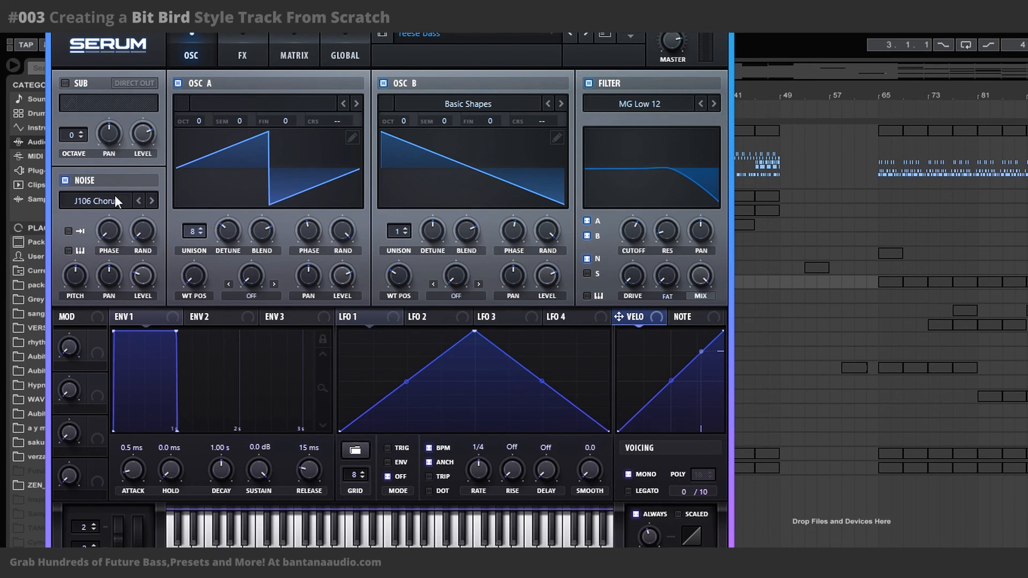
Step: Audition the J106 Chorus noise without oscillators A and B, with and without the filter, and switch both oscillators back on
{"action": "left_click", "coordinate": [177, 83]}
{"action": "left_click", "coordinate": [383, 83]}
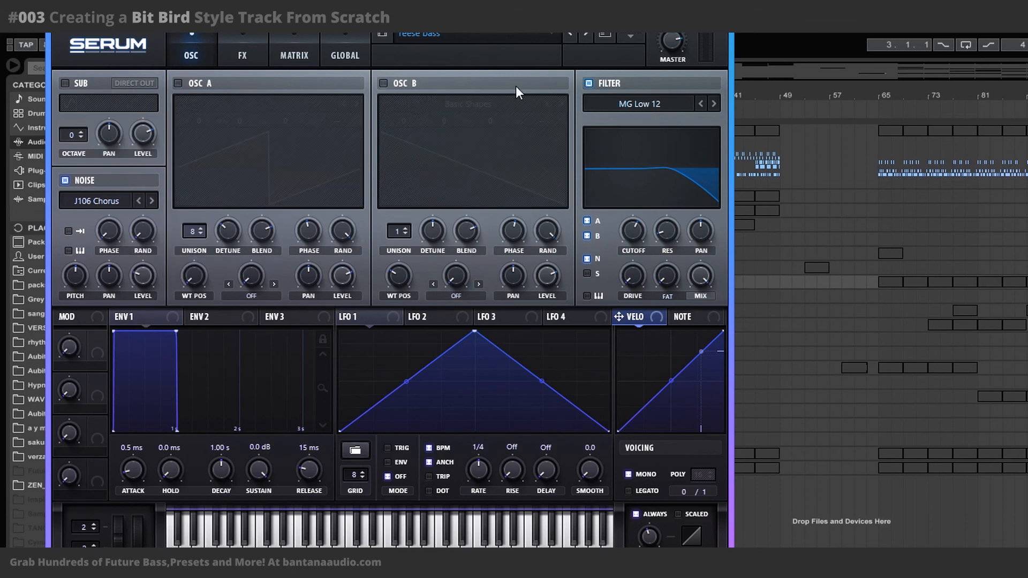
{"action": "left_click", "coordinate": [589, 84]}
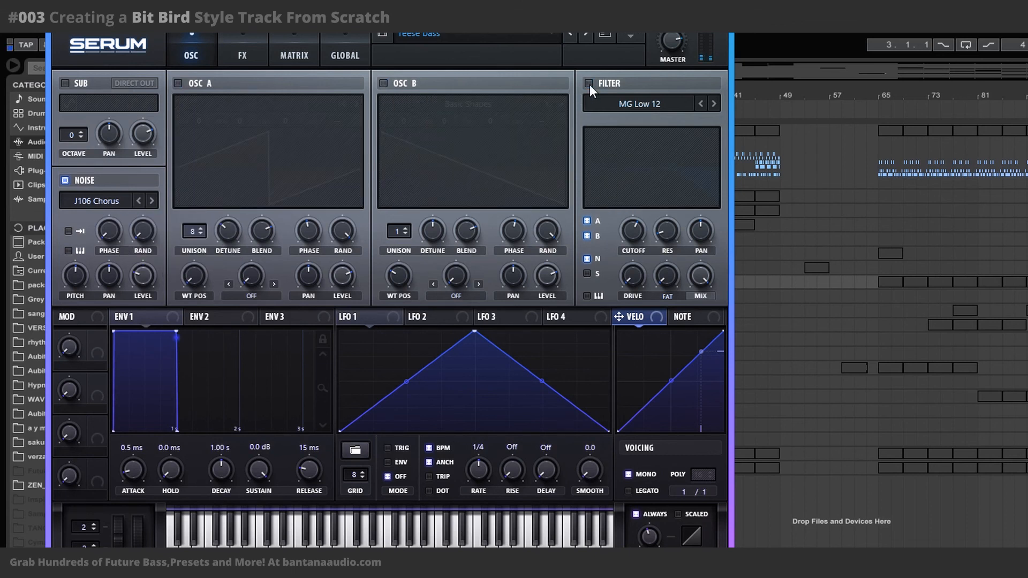
{"action": "left_click", "coordinate": [589, 84]}
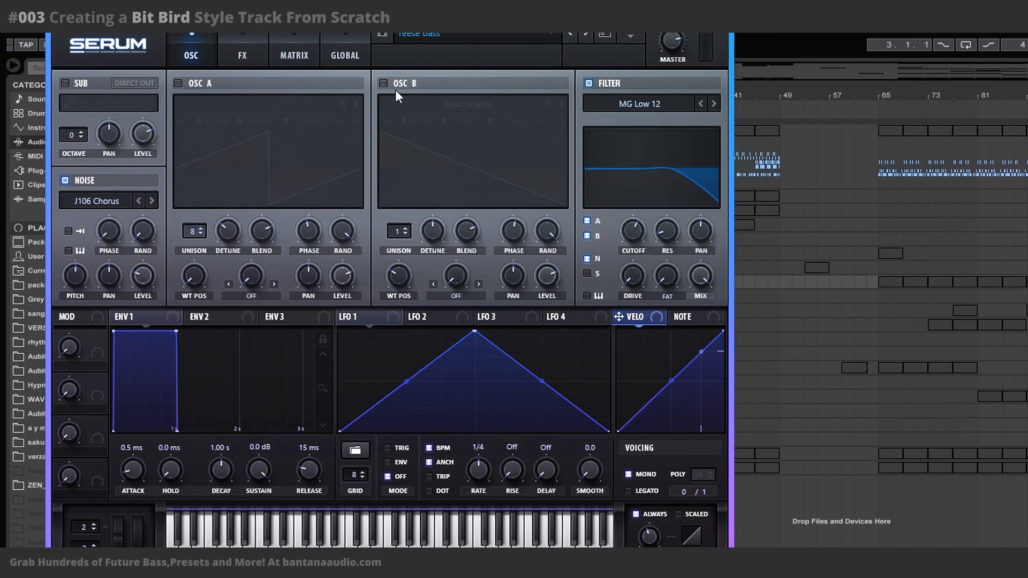
{"action": "left_click", "coordinate": [383, 83]}
{"action": "left_click", "coordinate": [178, 83]}
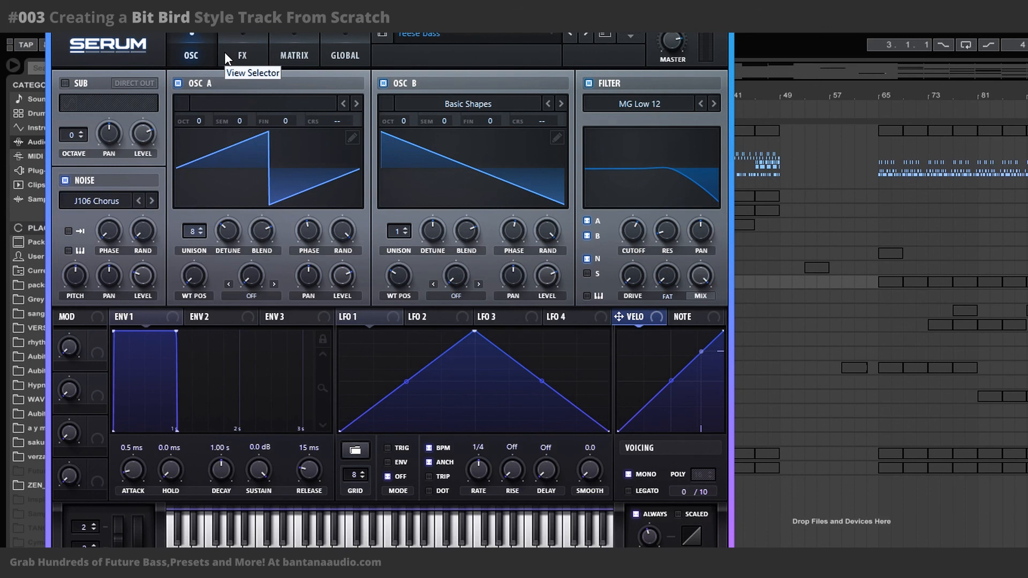
Step: Examine the chorus effect's rate, mix and low-pass settings, and close the synth
{"action": "left_click", "coordinate": [241, 51]}
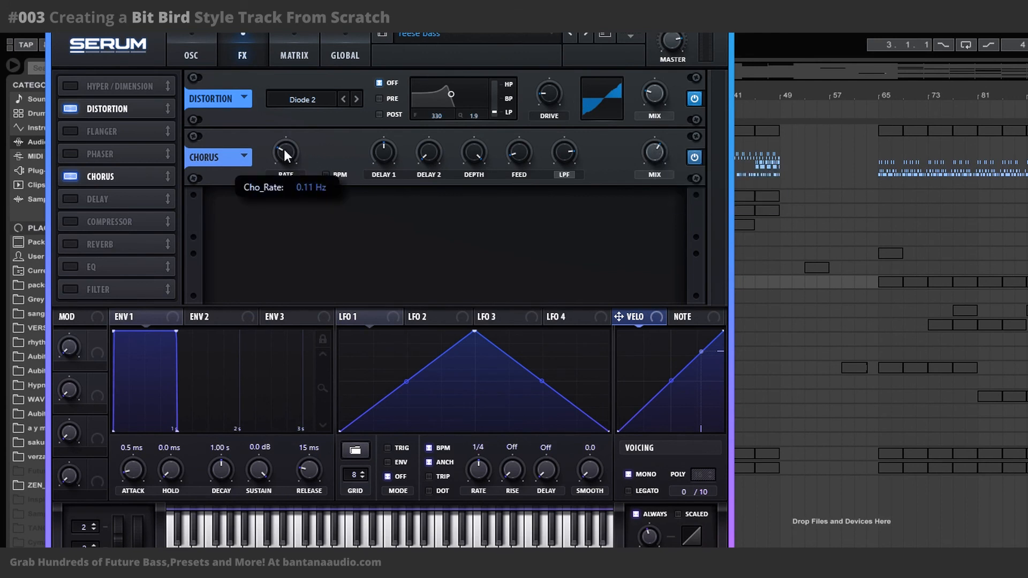
{"action": "mouse_move", "coordinate": [653, 149]}
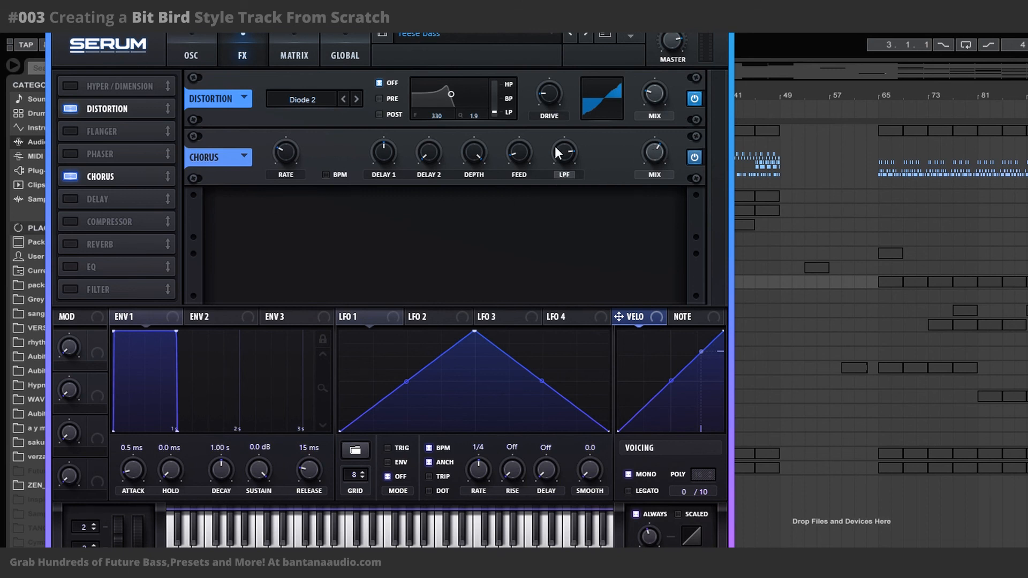
{"action": "mouse_move", "coordinate": [560, 148]}
{"action": "left_click_drag", "start_coordinate": [723, 21], "coordinate": [709, 170]}
{"action": "left_click", "coordinate": [703, 165]}
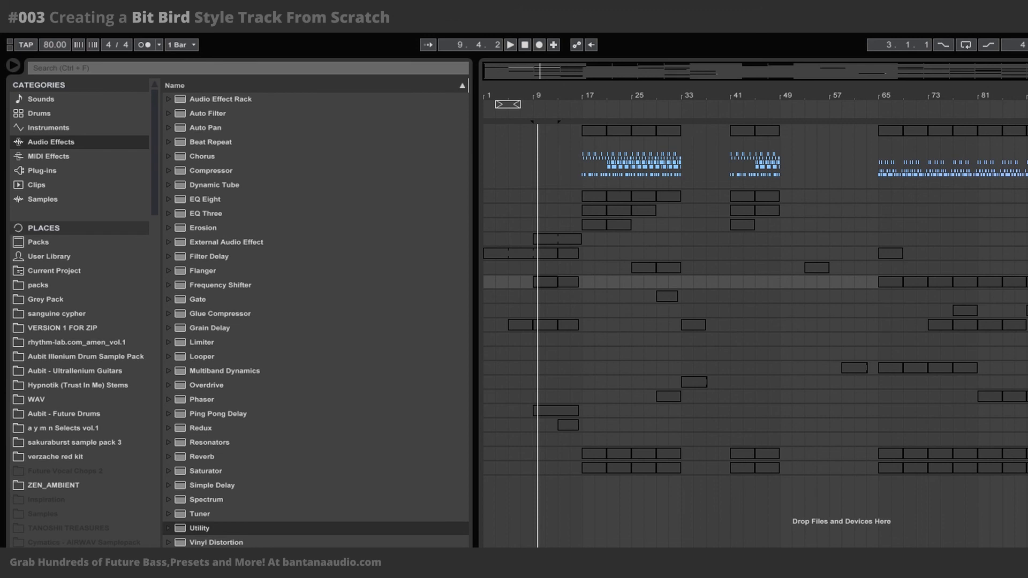
Step: Audition the reese bass passage from bar 9 repeatedly in the arrangement
{"action": "key", "text": "space"}
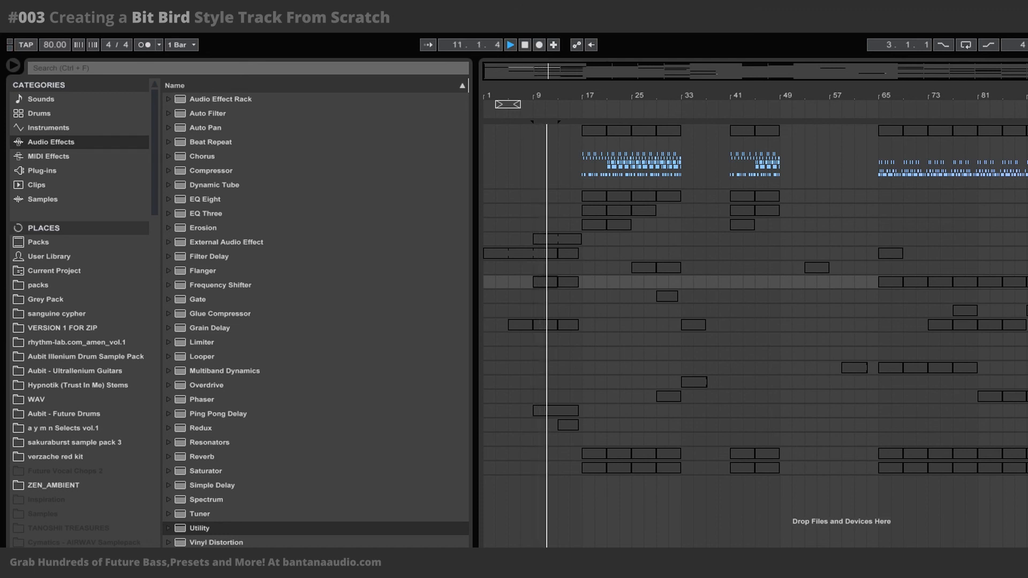
{"action": "key", "text": "space"}
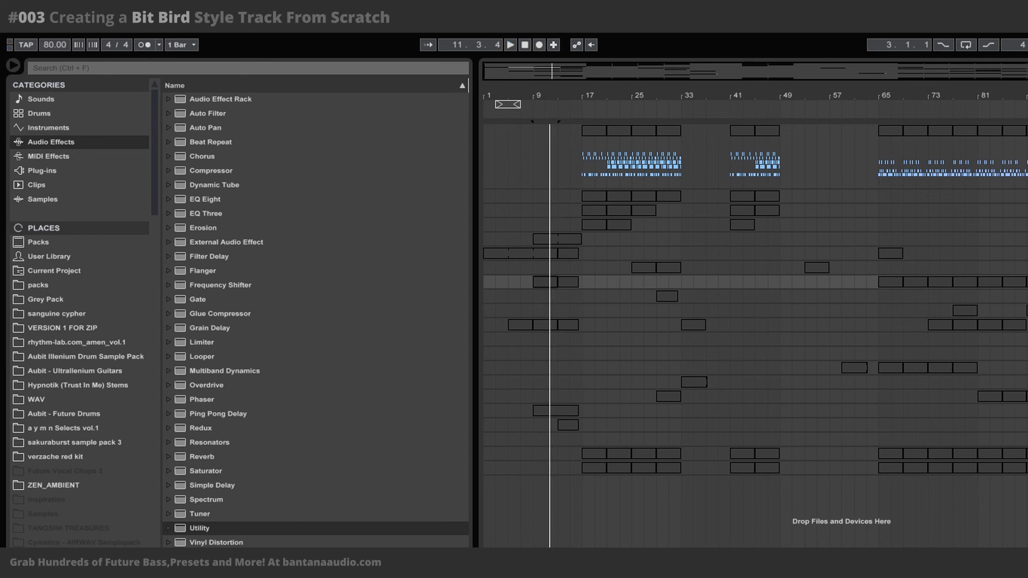
{"action": "key", "text": "space"}
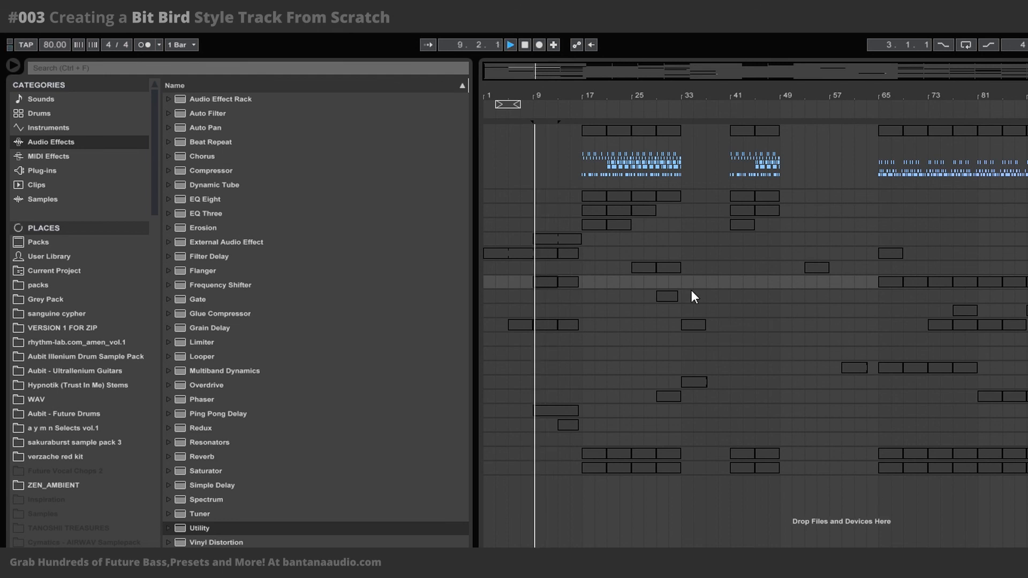
Step: Look at the clips on two other tracks at bars 17 and 9, and reselect the reese bass clip at bar 9
{"action": "left_click", "coordinate": [600, 211]}
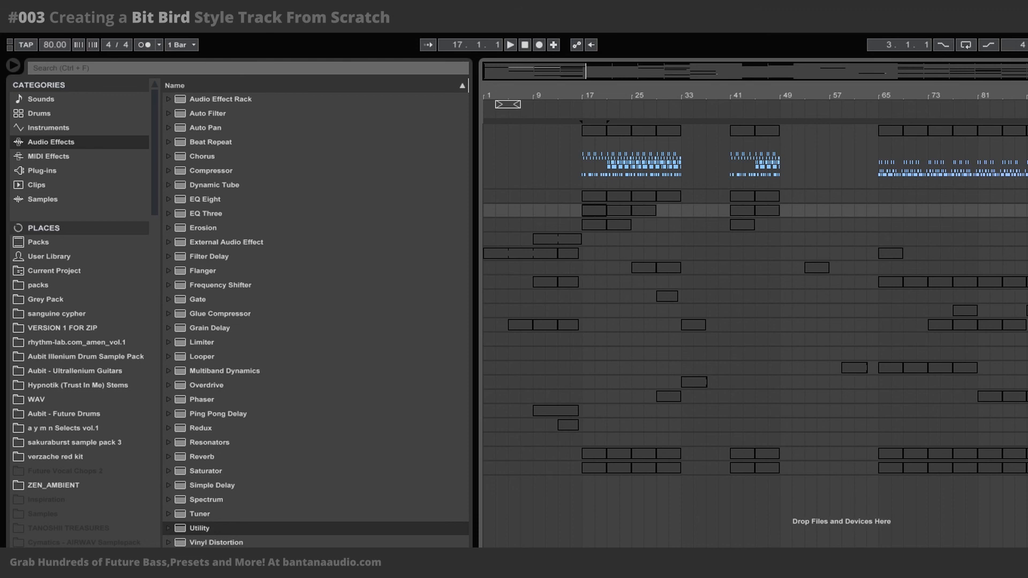
{"action": "left_click", "coordinate": [551, 235]}
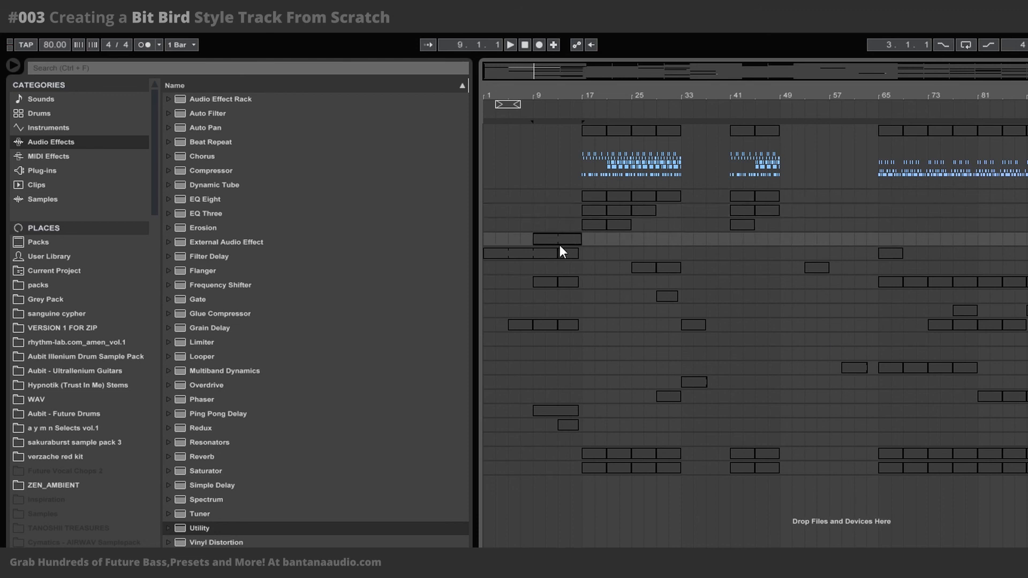
{"action": "left_click", "coordinate": [544, 283]}
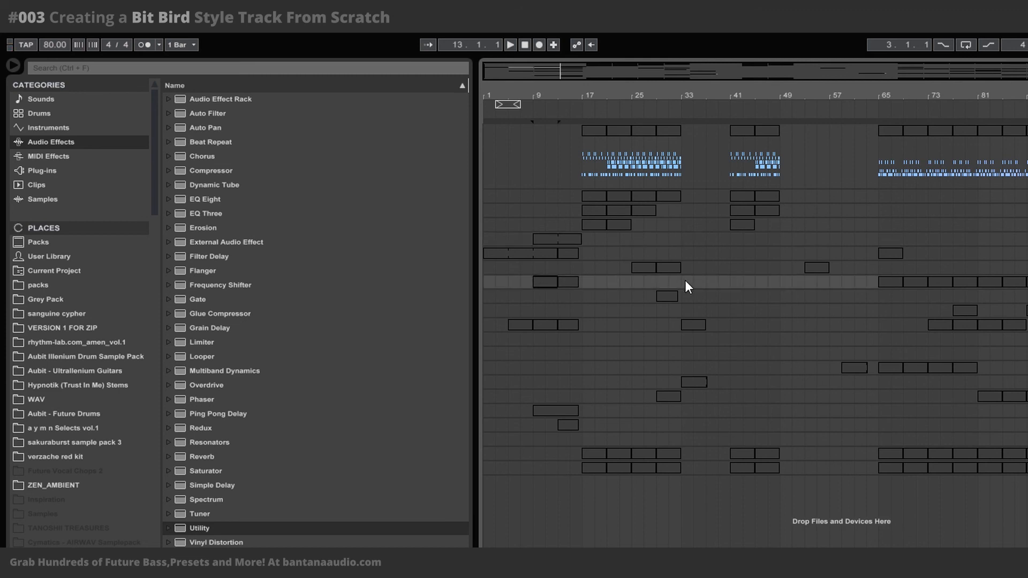